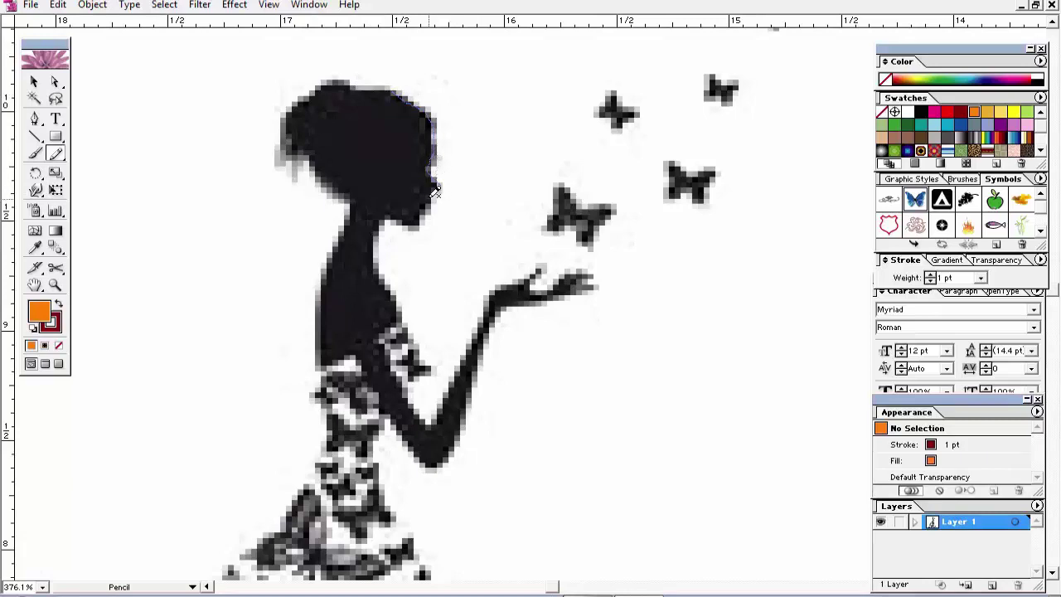
- Trace the silhouette's head and upper body with the Pencil tool and move the shape beside the reference image
left_click_drag(406, 224, 390, 214)
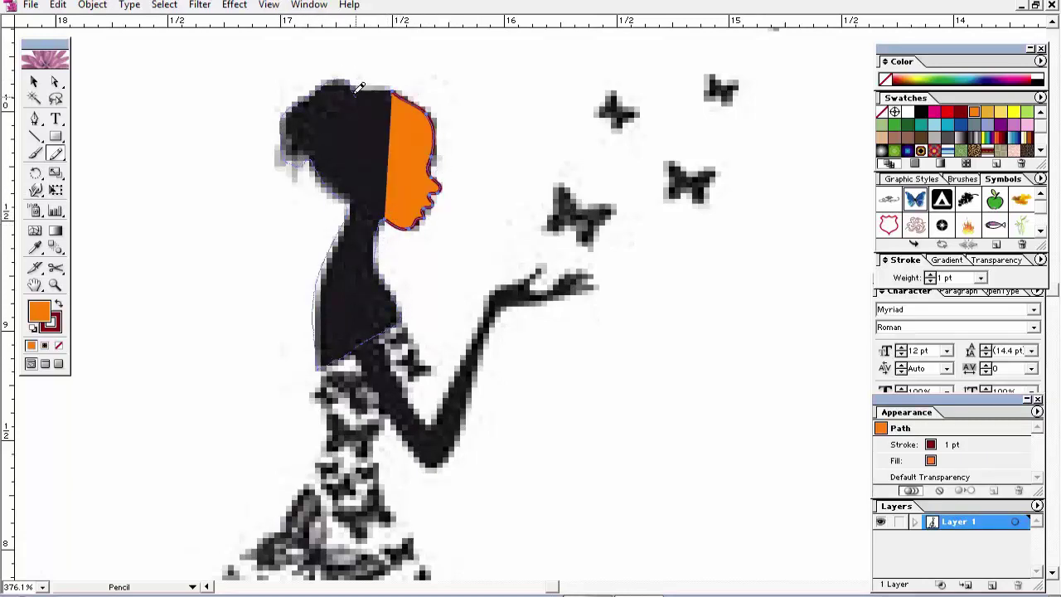
key("v")
key("ctrl+minus")
key("ctrl+minus")
left_click_drag(132, 213, 629, 213)
key("ctrl+shift+a")
left_click_drag(470, 299, 561, 299)
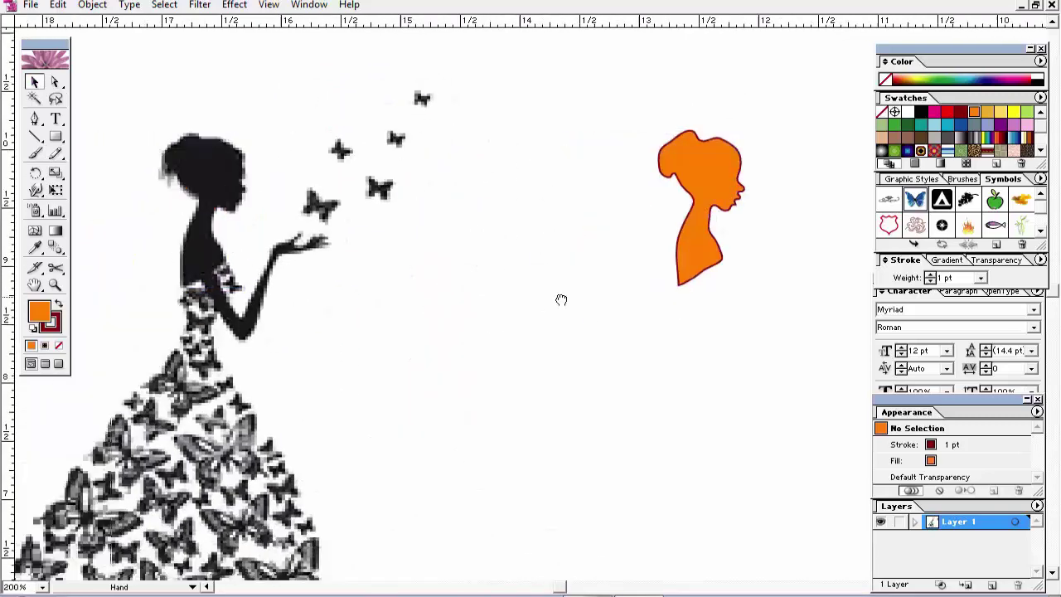
left_click(561, 299)
- Trace the outstretched arm with the Pencil tool, using no fill, and move it onto the traced bust
key("ctrl+plus")
key("ctrl+plus")
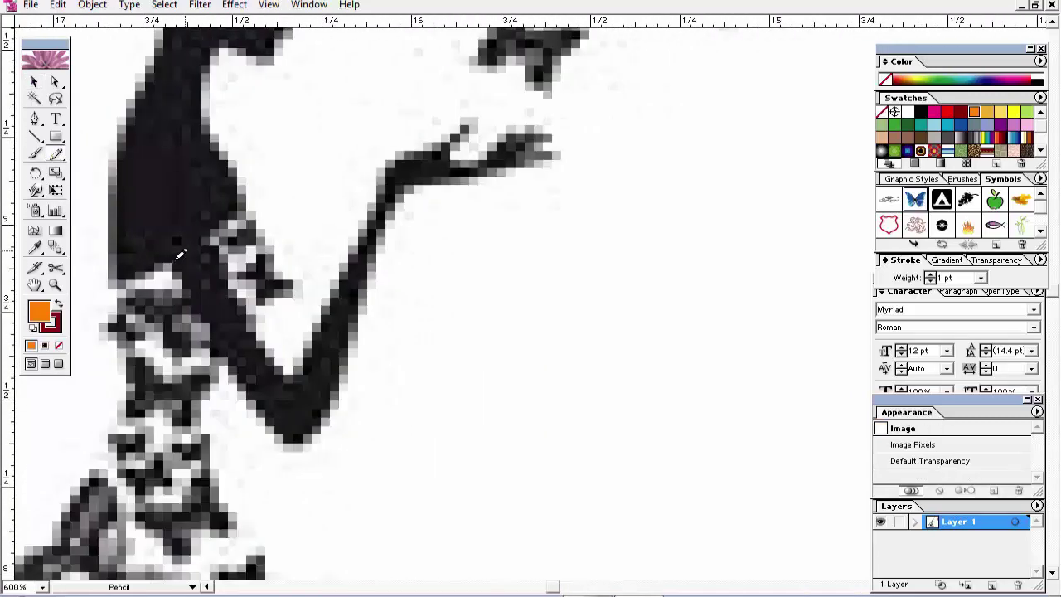
key("ctrl+minus")
key("ctrl+minus")
key("ctrl+shift+a")
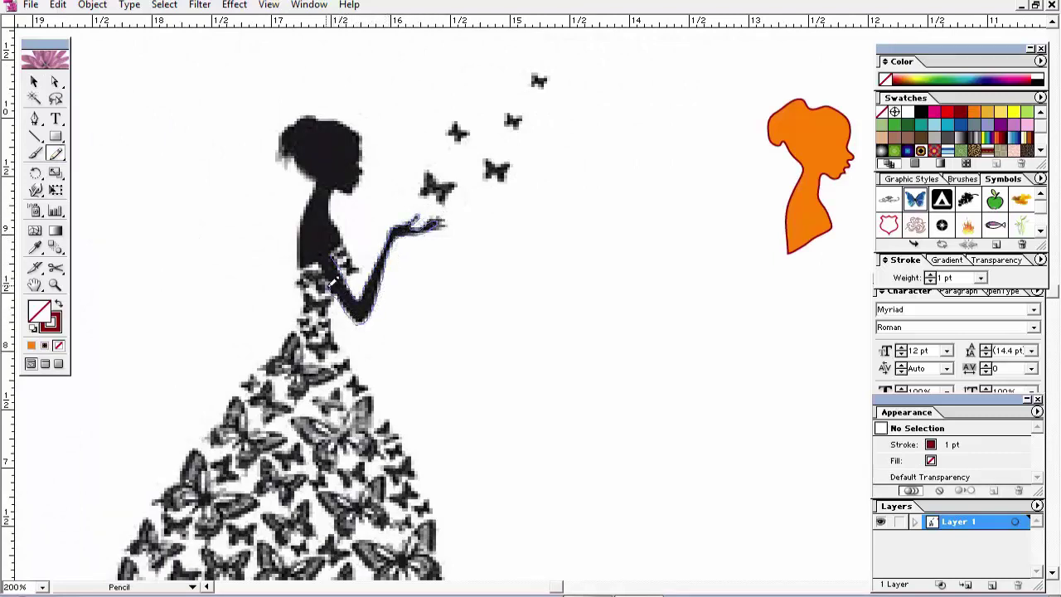
key("v")
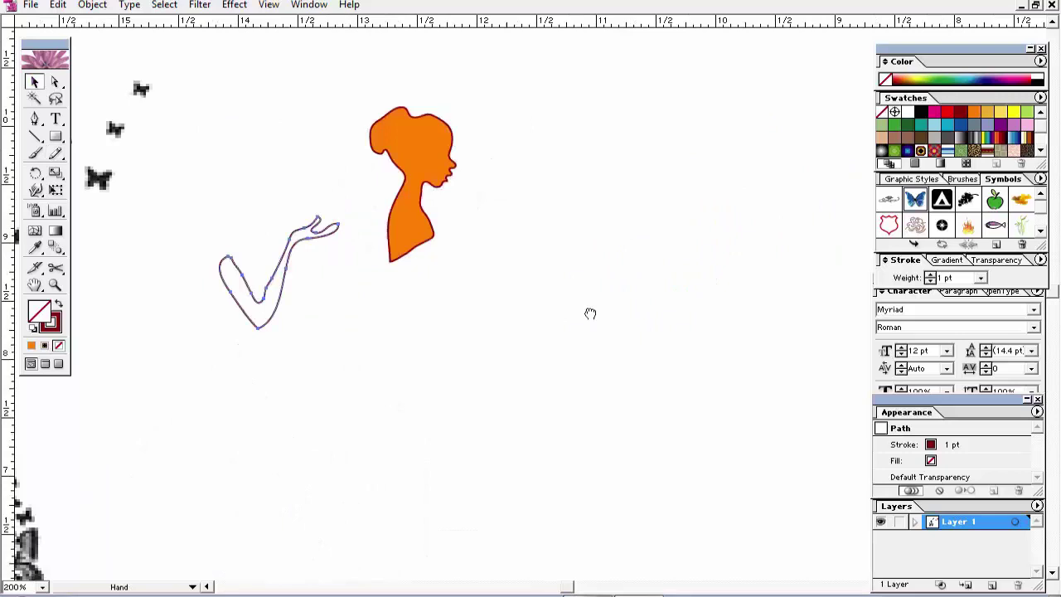
left_click_drag(279, 222, 484, 201)
- Close the open shoulder ends of the arm outline and place the arm behind the bust
left_click(34, 190)
left_click(34, 81)
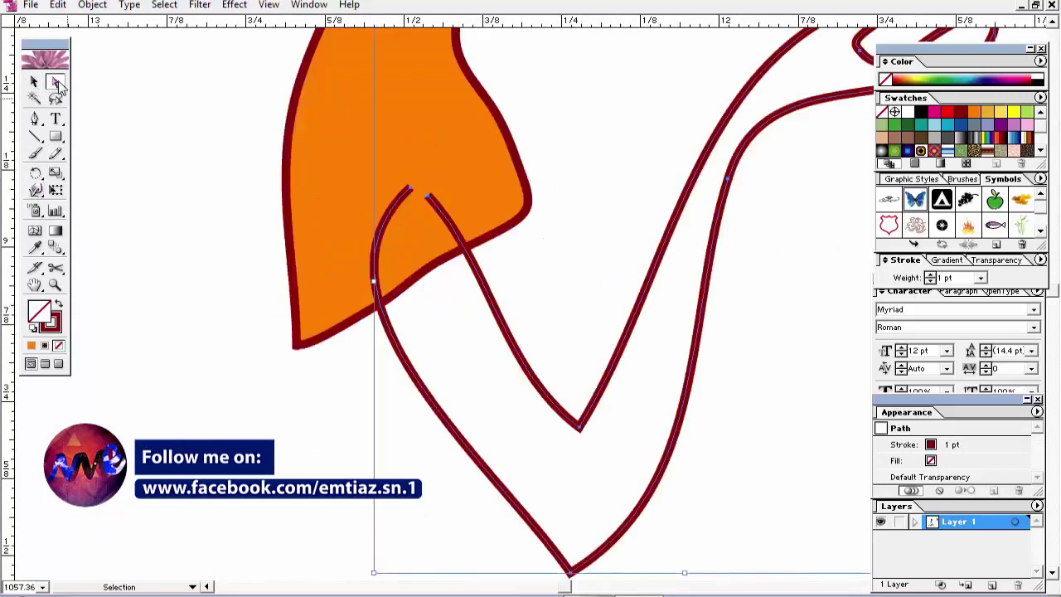
left_click(55, 82)
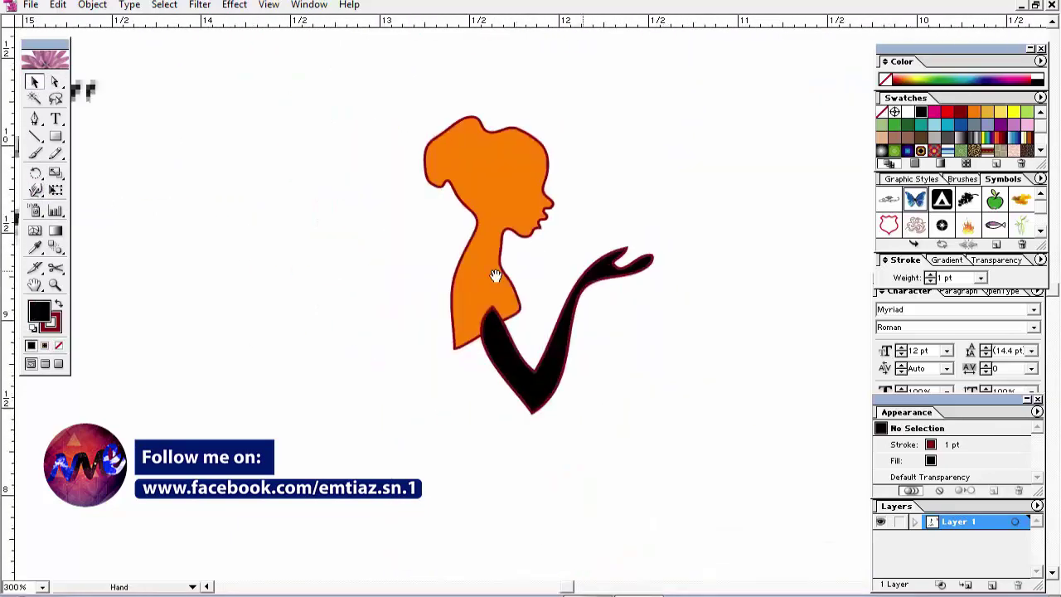
right_click(576, 334)
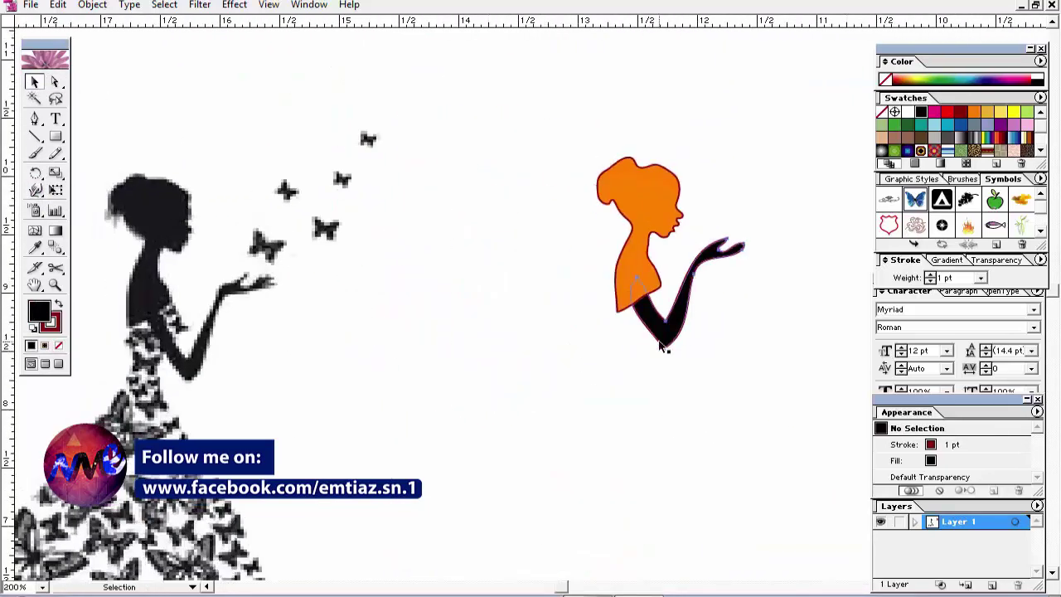
- Fill the arm with the same orange as the bust and remove the dark red outline from both shapes
left_click(663, 348)
left_click(58, 345)
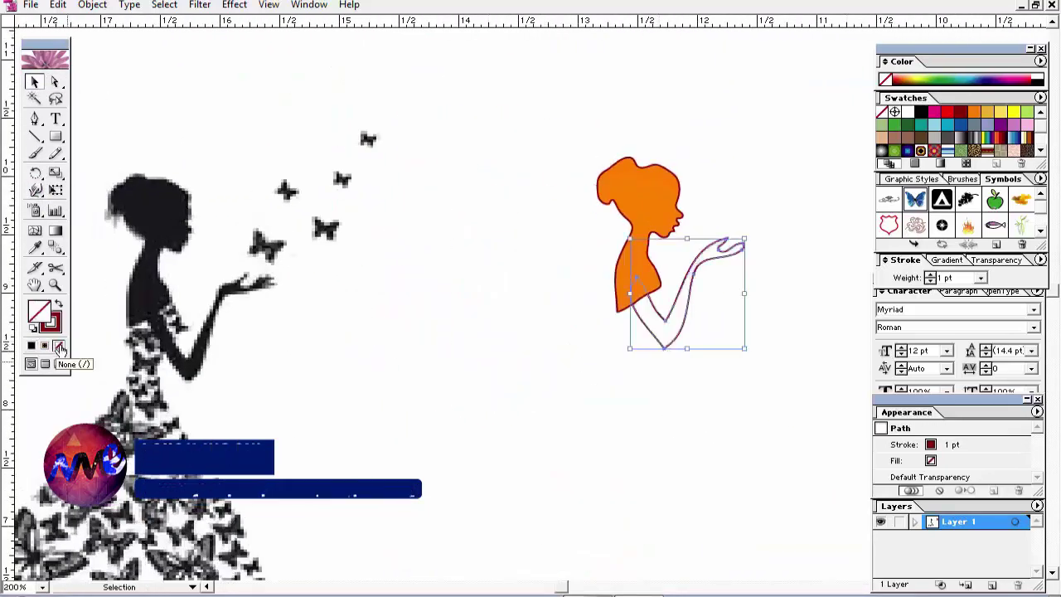
left_click(974, 111)
left_click(678, 214)
key("x")
key("/")
key("ctrl+minus")
key("ctrl+plus")
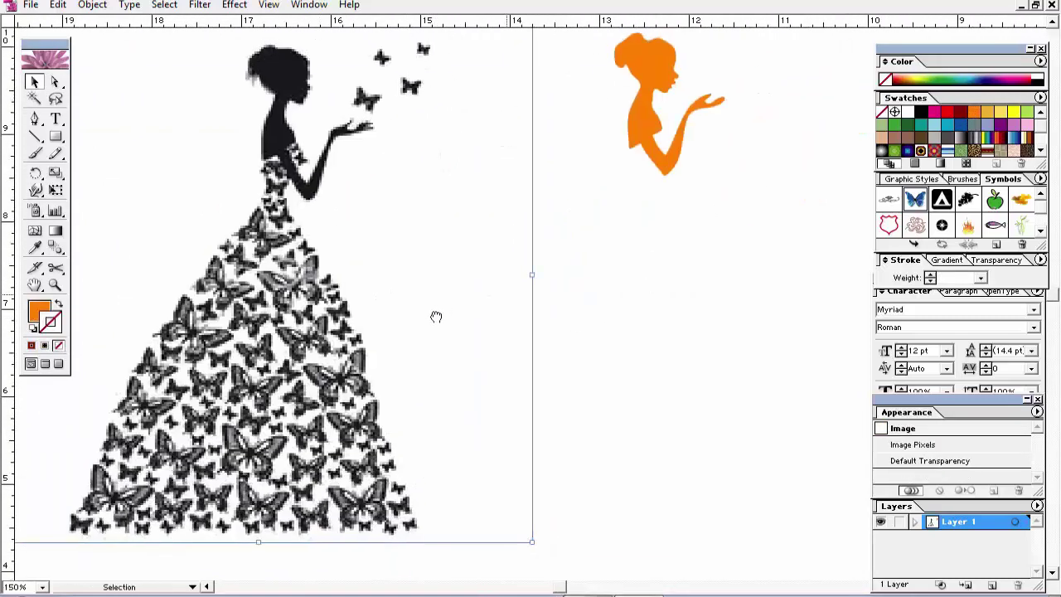
left_click(667, 166)
left_click(667, 166)
left_click(705, 214)
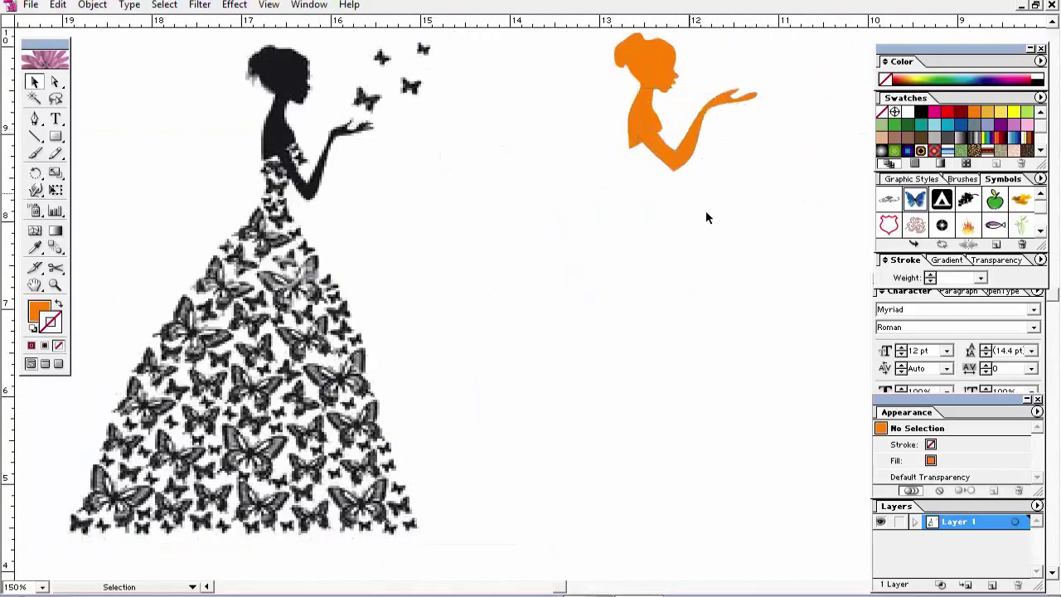
key("ctrl+z")
key("ctrl+z")
- Rotate the arm slightly clockwise around the shoulder so the hand reaches further forward
left_click_drag(711, 89, 762, 111)
left_click(692, 194)
left_click(688, 442)
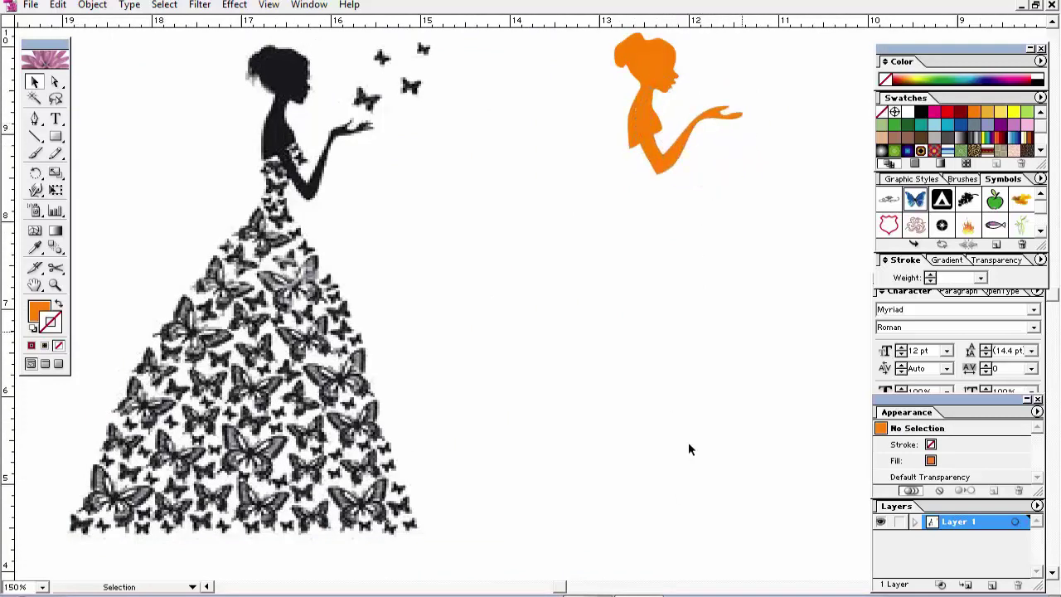
scroll(688, 442, "up", 3)
left_click(654, 212)
left_click(634, 318)
scroll(634, 318, "left", 2)
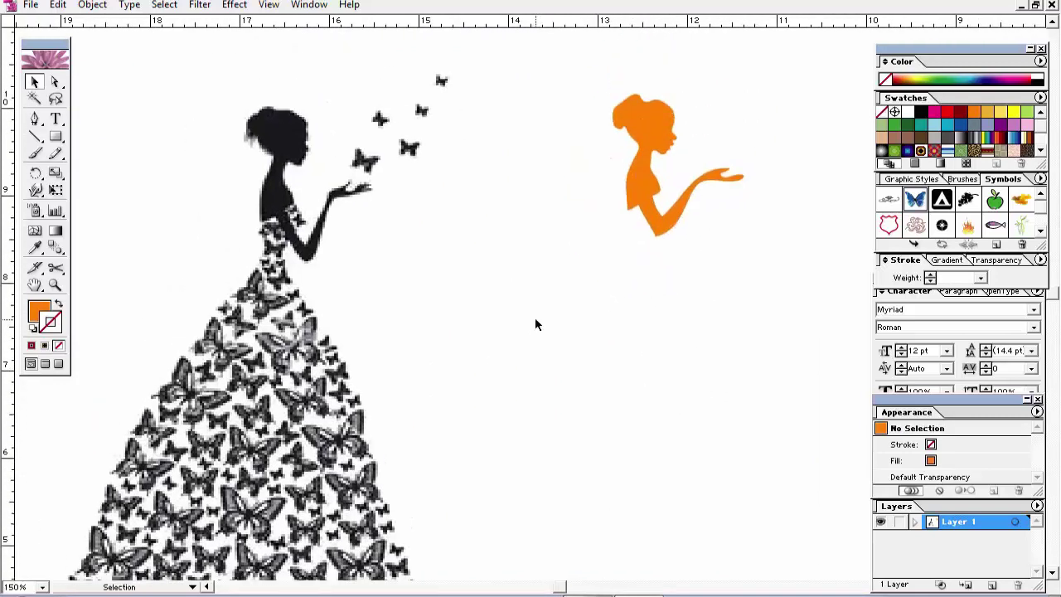
- Fill the bust and arm with the light-to-dark blue gradient swatch
left_click(649, 135)
left_click(921, 111)
left_click(790, 333)
left_click(649, 135)
left_click(44, 345)
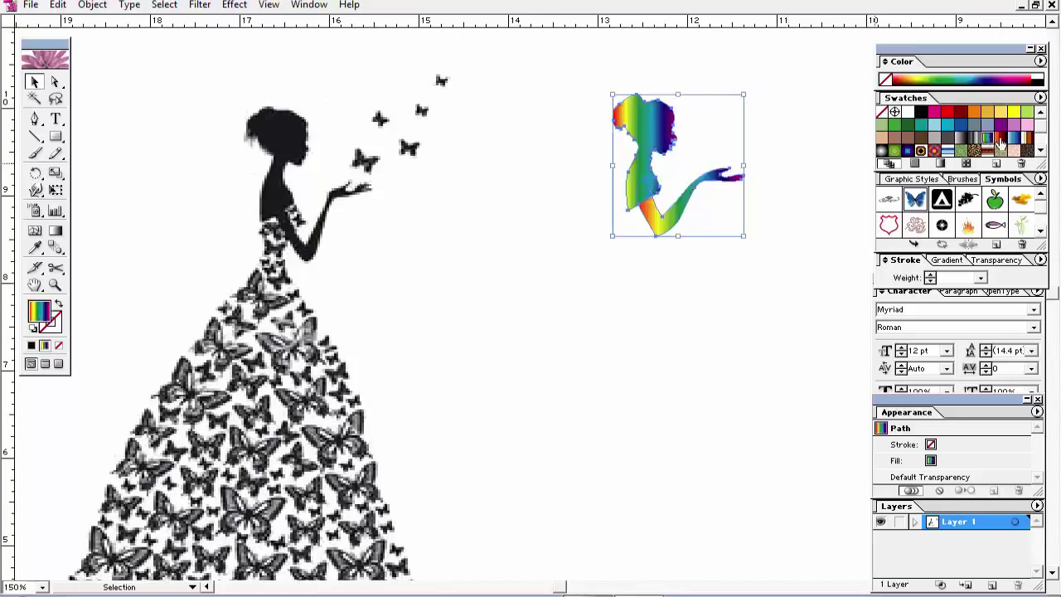
left_click(1012, 138)
left_click(763, 345)
- Trace the complete outline of the butterfly dress, from bodice to hem, with the Pencil tool
key("p")
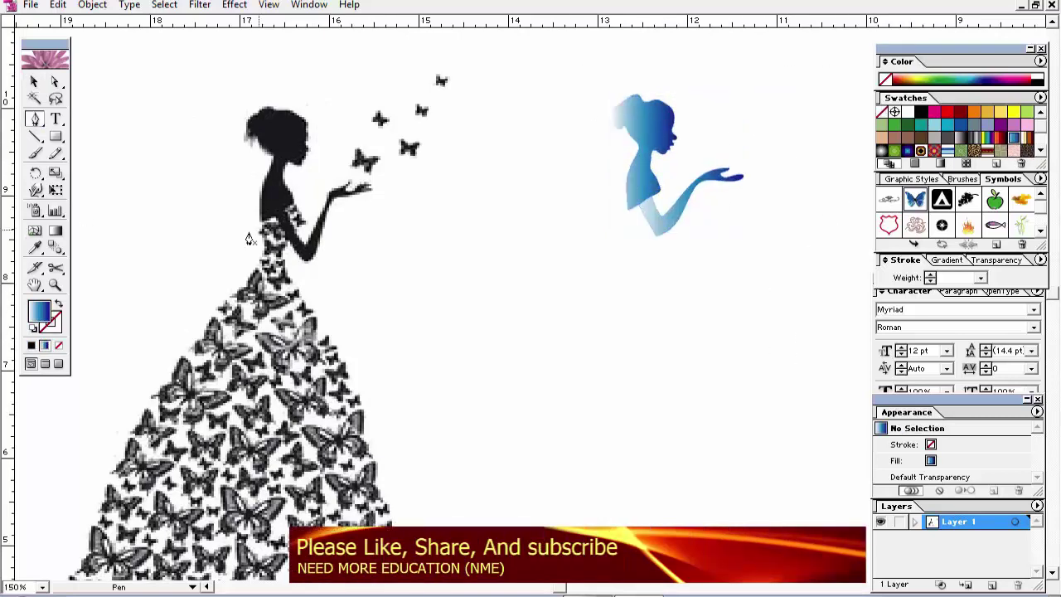
left_click(55, 155)
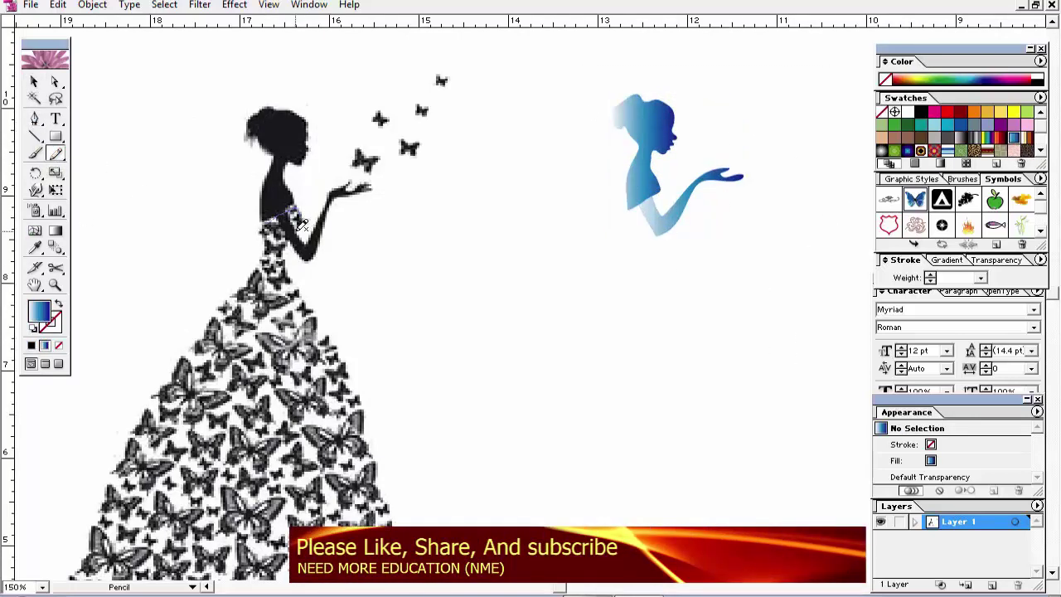
left_click_drag(308, 304, 366, 422)
key("ctrl+minus")
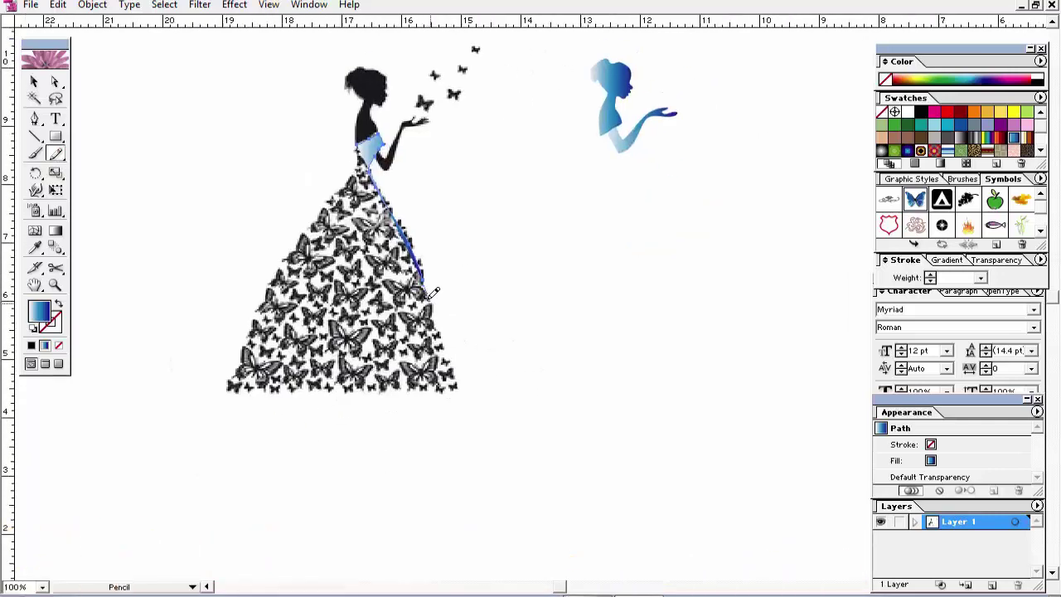
left_click_drag(232, 383, 248, 325)
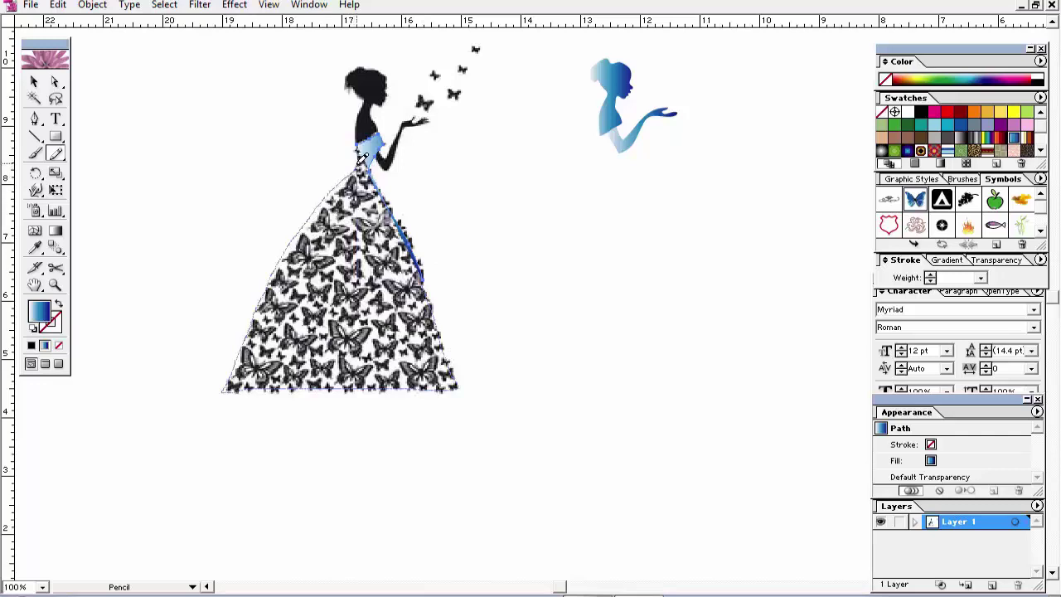
left_click_drag(361, 157, 361, 155)
- Move the traced dress onto the blue figure and fit its bodice to the bust
key("v")
left_click_drag(364, 298, 617, 287)
left_click_drag(502, 63, 719, 218)
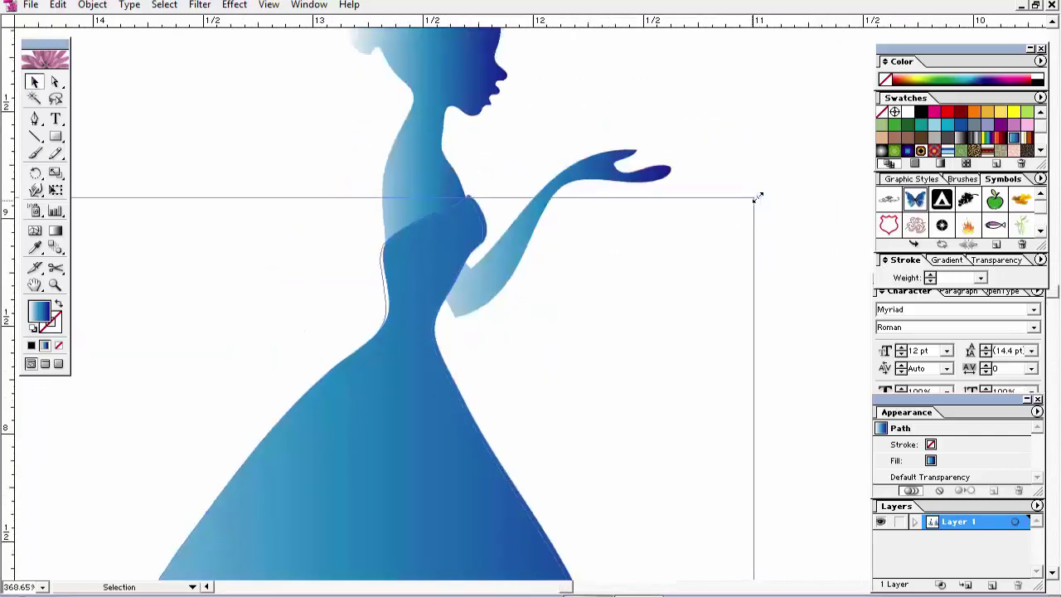
left_click(338, 256)
key("ctrl+minus")
key("ctrl+minus")
- Send the dress to the back, behind the bust and arm
right_click(436, 296)
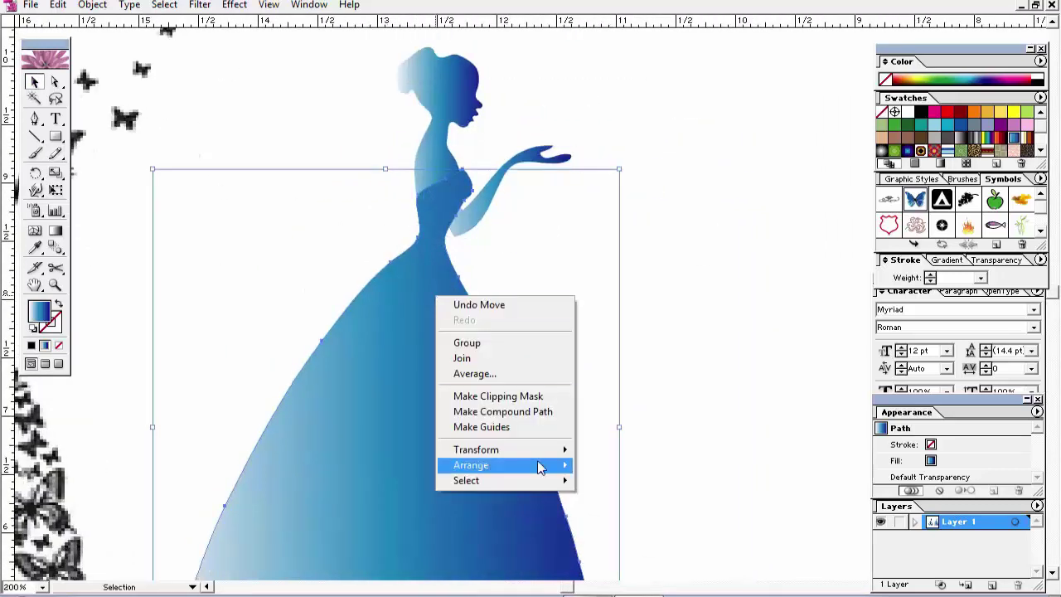
left_click(326, 331)
key("ctrl+minus")
left_click(696, 368)
left_click(521, 275)
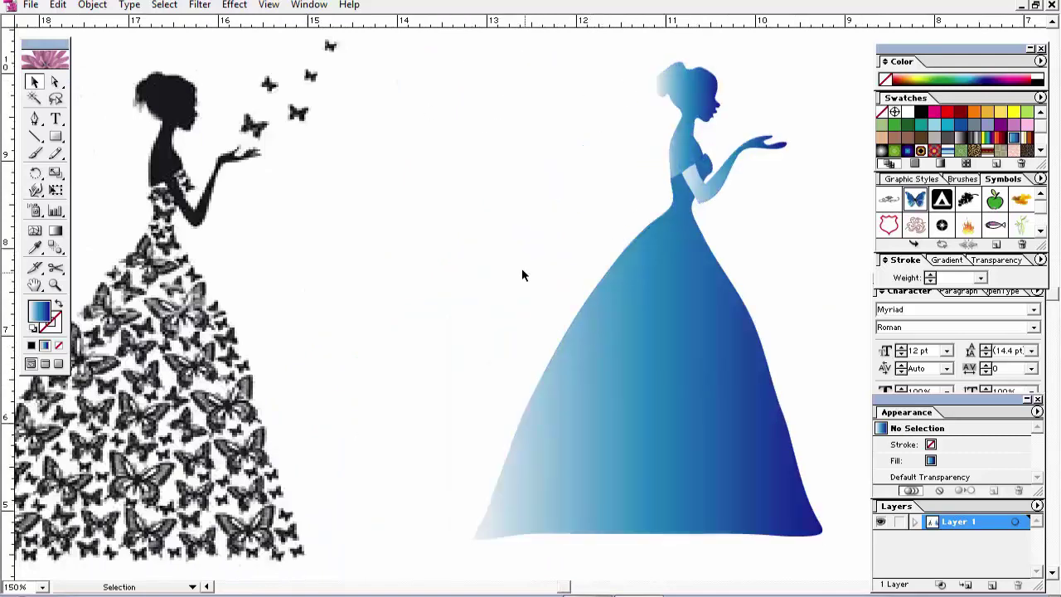
- Give the dress shape a plain black stroke and remove its gradient fill
key("ctrl+minus")
left_click(554, 353)
left_click(520, 242)
left_click(328, 386)
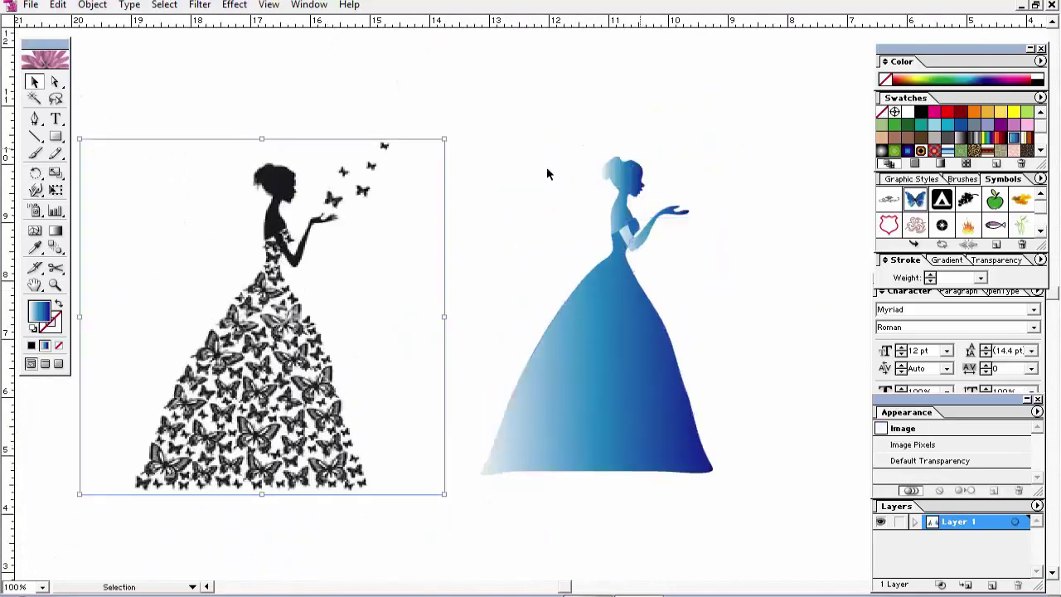
left_click(580, 331)
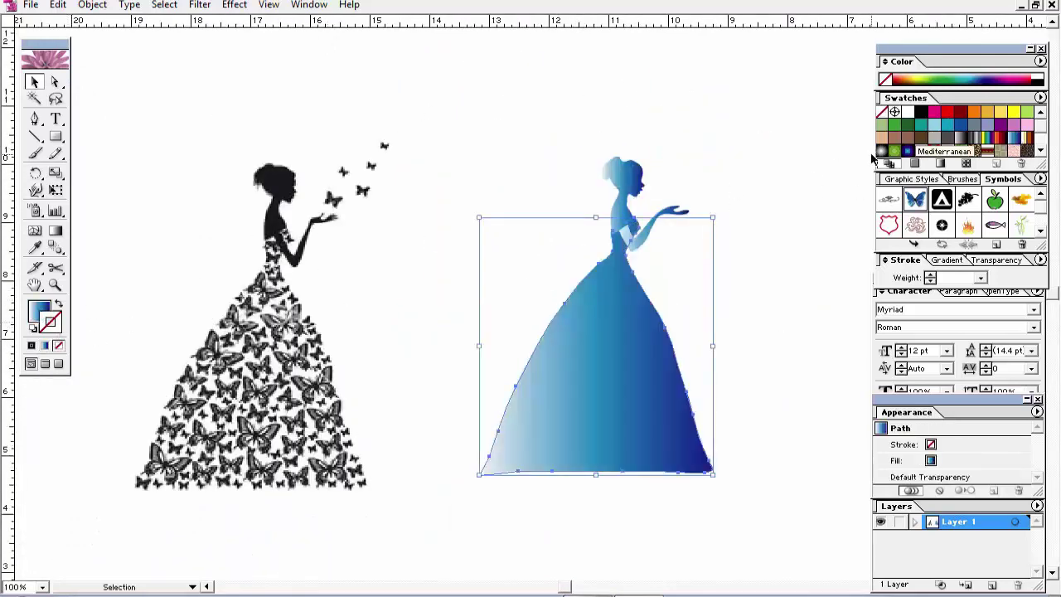
key("d")
key("slash")
- Open the Foliage_Floral brush library and apply the Poppy brush to the dress outline
left_click(309, 4)
left_click(531, 558)
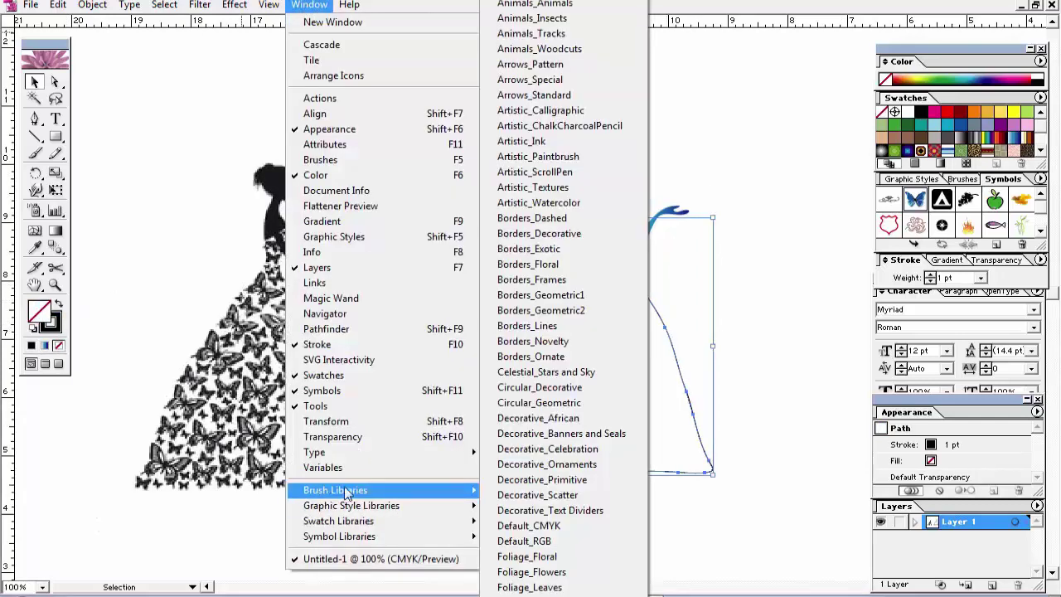
mouse_move(646, 239)
left_mouse_down()
mouse_move(788, 37)
mouse_move(754, 60)
left_mouse_up()
left_click(820, 91)
left_click(789, 93)
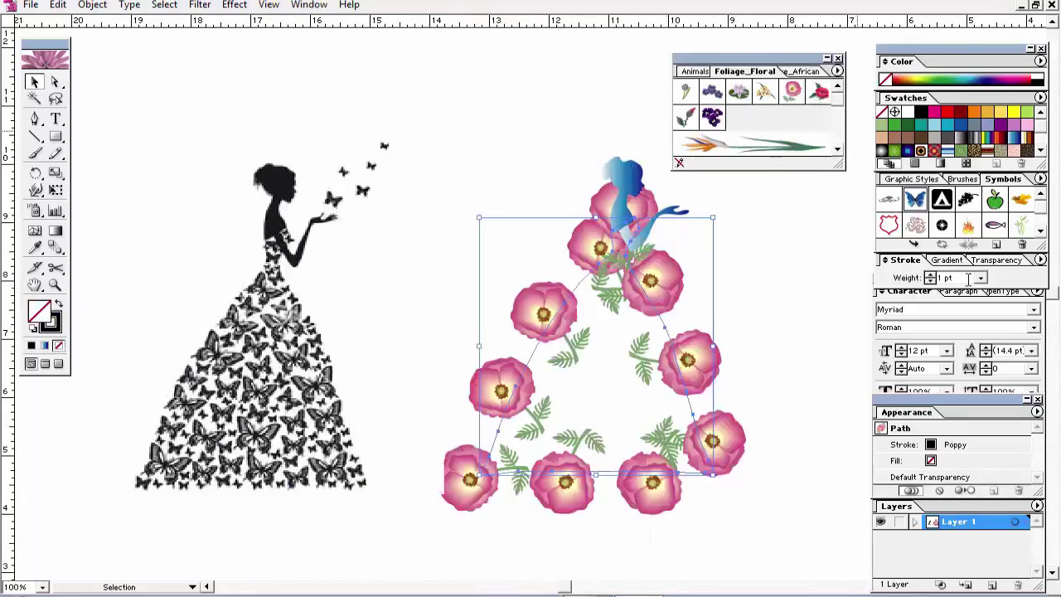
- Try a 0.5 pt stroke weight on the floral dress outline and settle on 0.25 pt
key("BackSpace")
key("Return")
key("Return")
type("0.5")
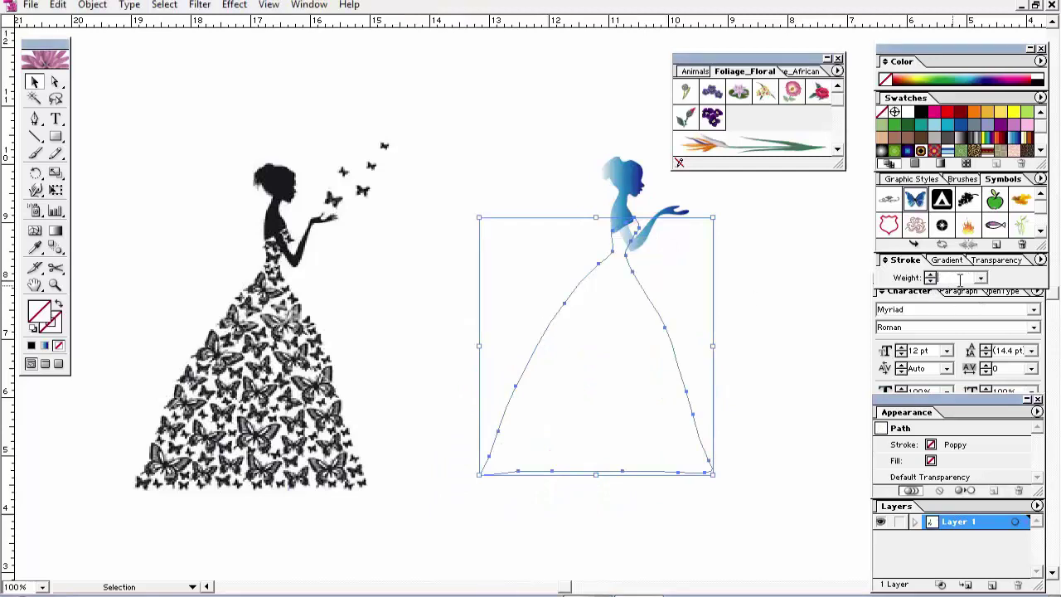
key("Return")
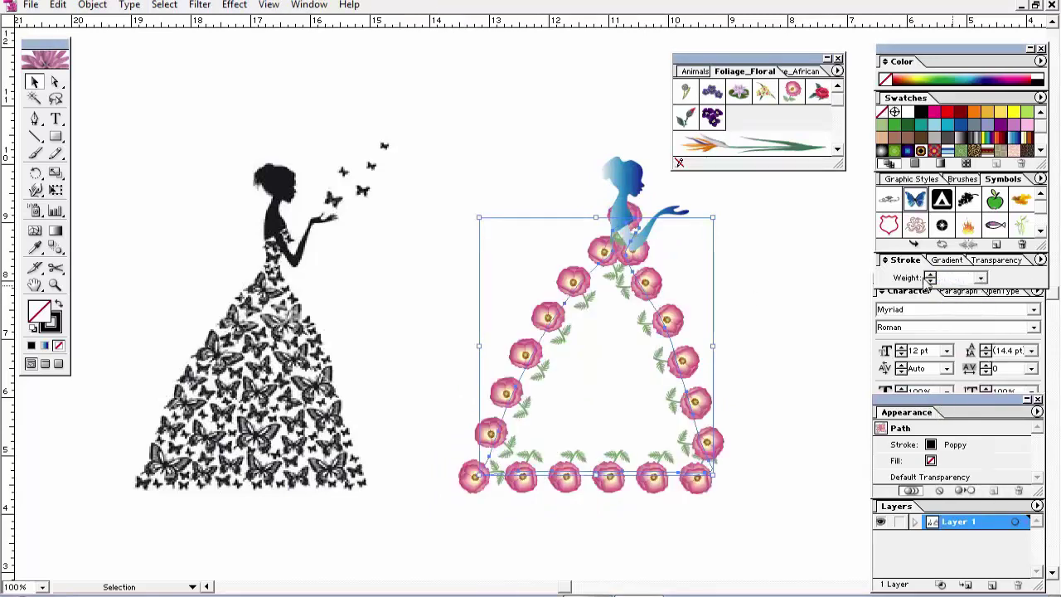
type("0.25")
key("Return")
- Try the Rose, Dandelion and other floral brushes on the dress outline and settle on Lotus
left_click(819, 92)
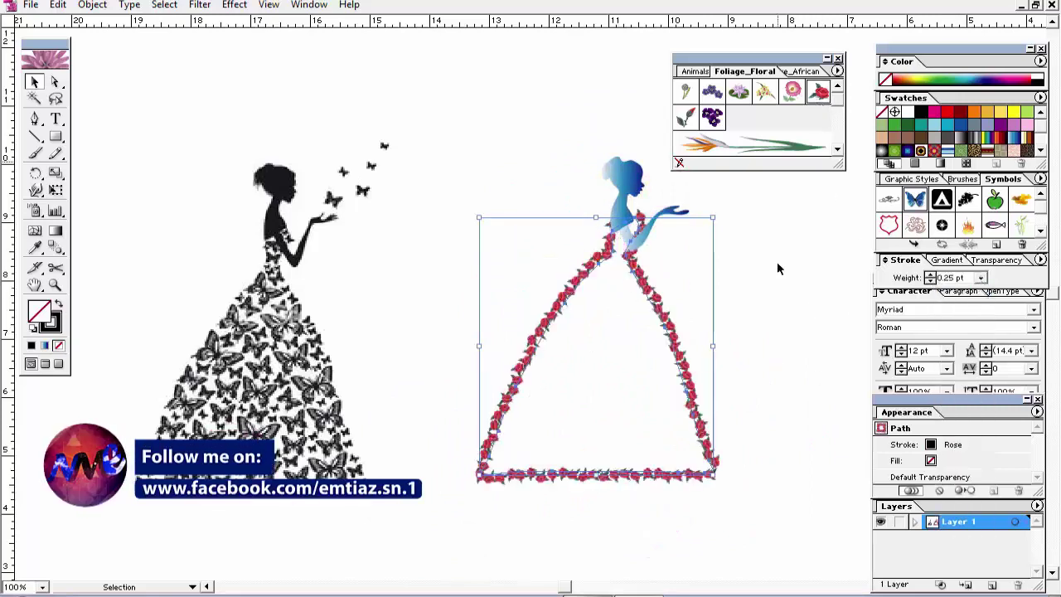
left_click(712, 117)
left_click(712, 91)
left_click(738, 92)
left_click(685, 91)
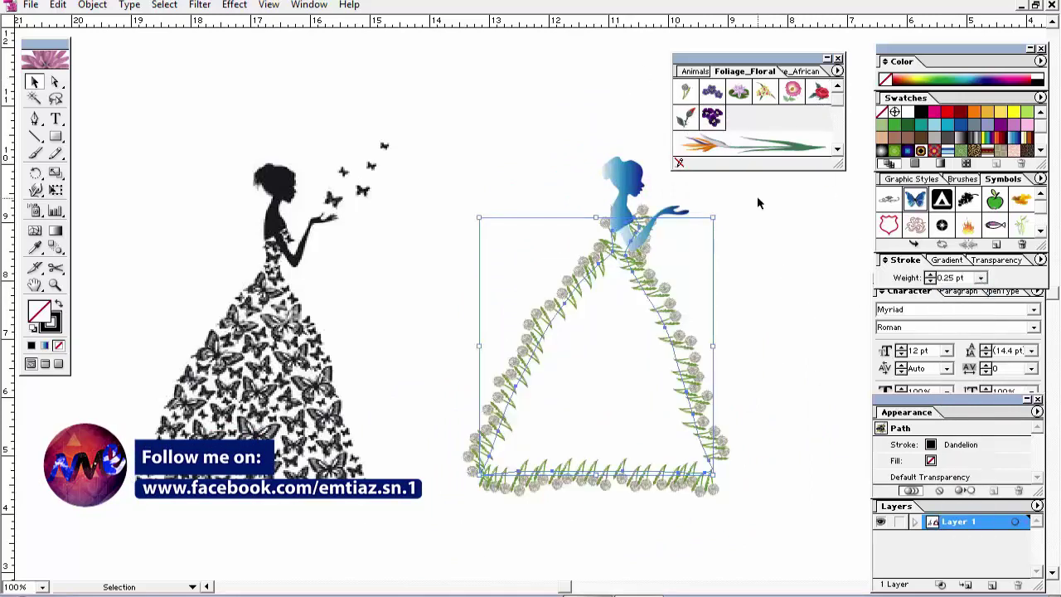
left_click(738, 91)
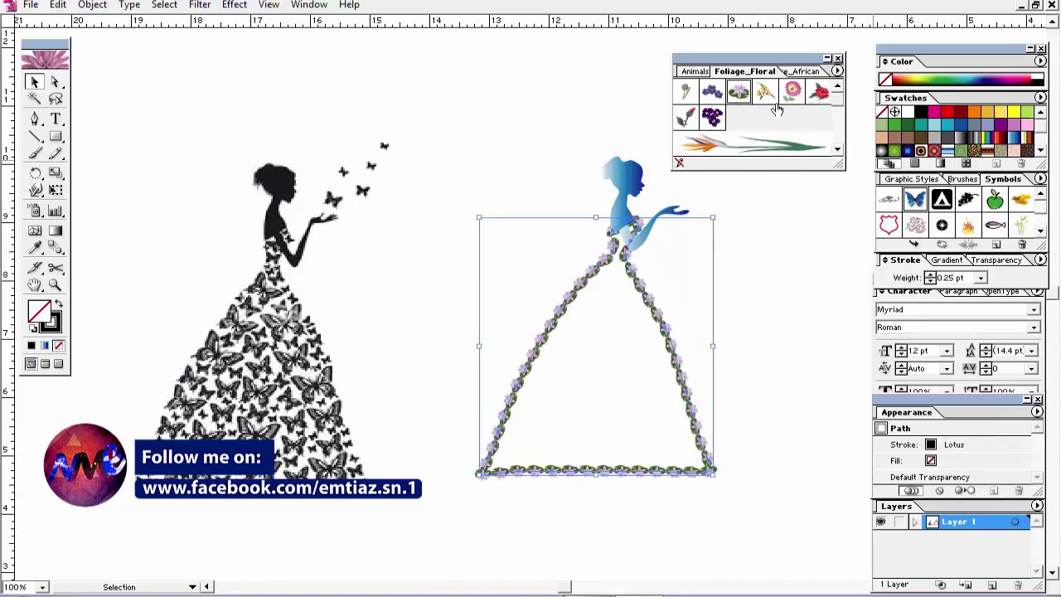
left_click(512, 151)
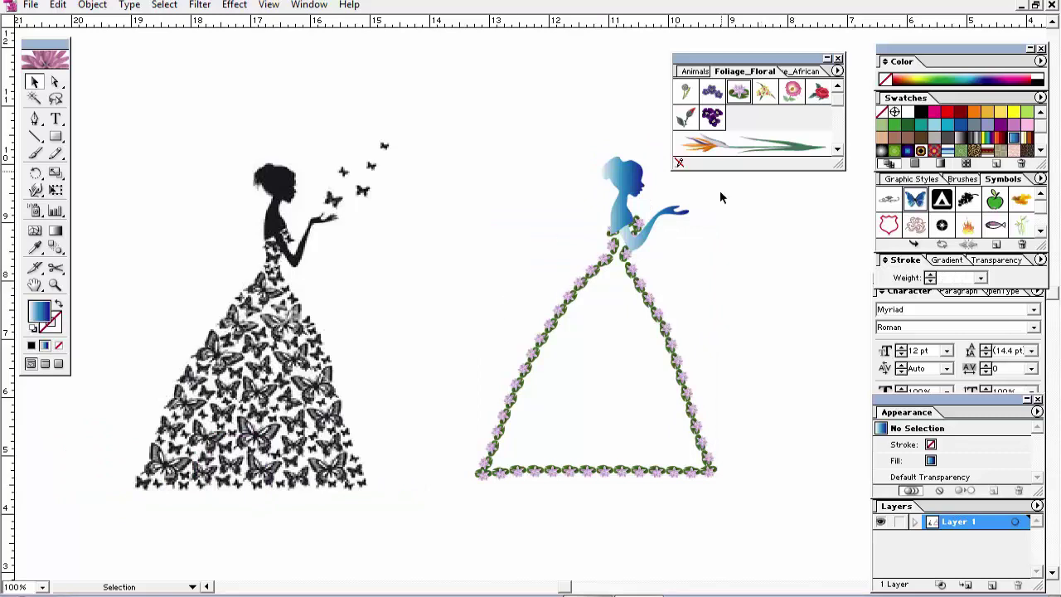
key("ctrl+z")
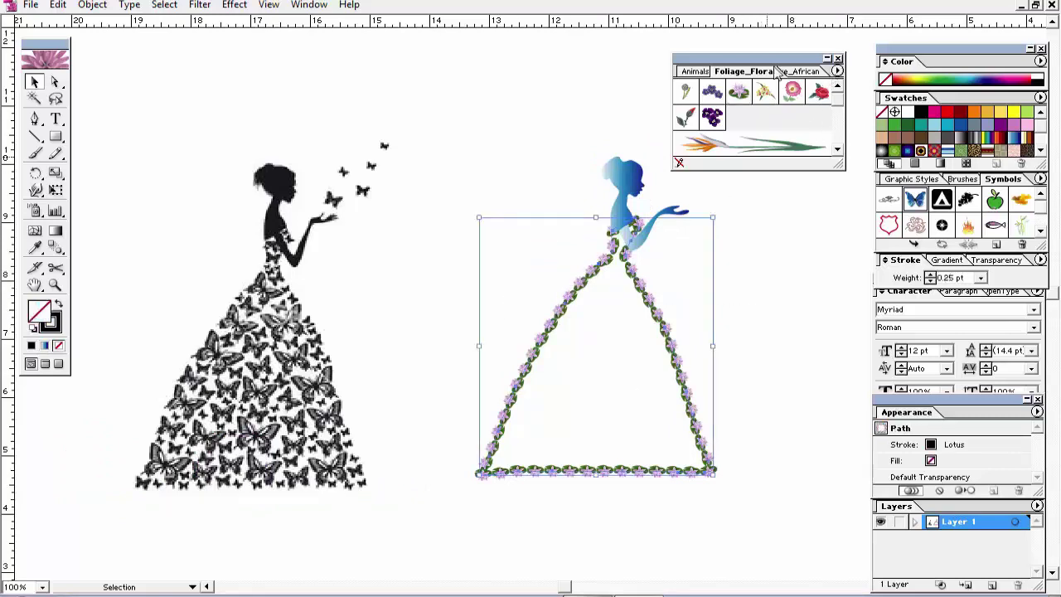
left_click(762, 92)
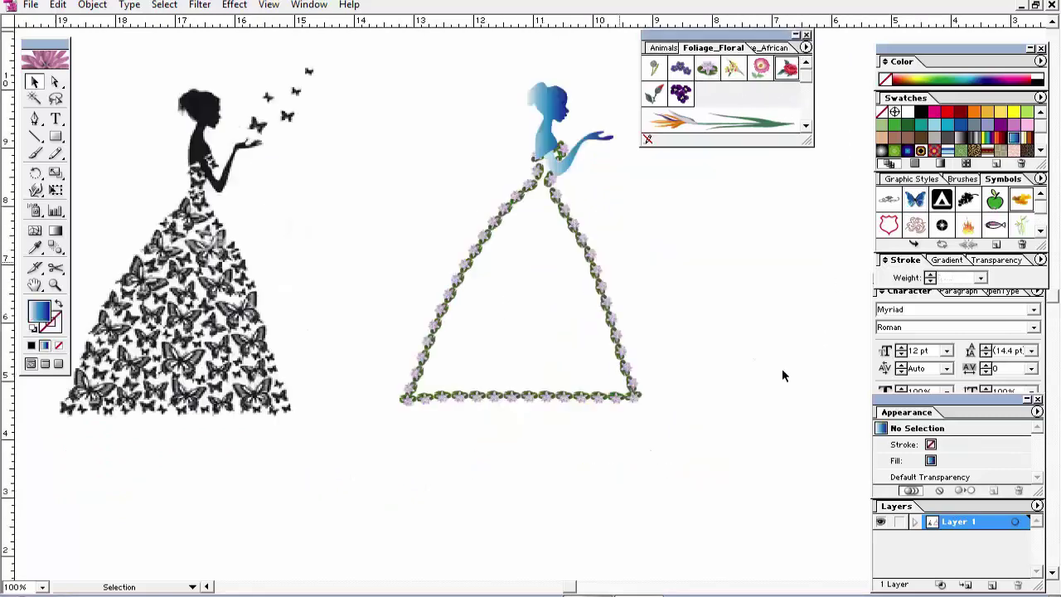
- Place the red rose brush artwork on the artboard and fit scaled-down copies into the bodice of the dress
mouse_move(786, 70)
left_mouse_down()
mouse_move(766, 183)
mouse_move(632, 208)
left_mouse_up()
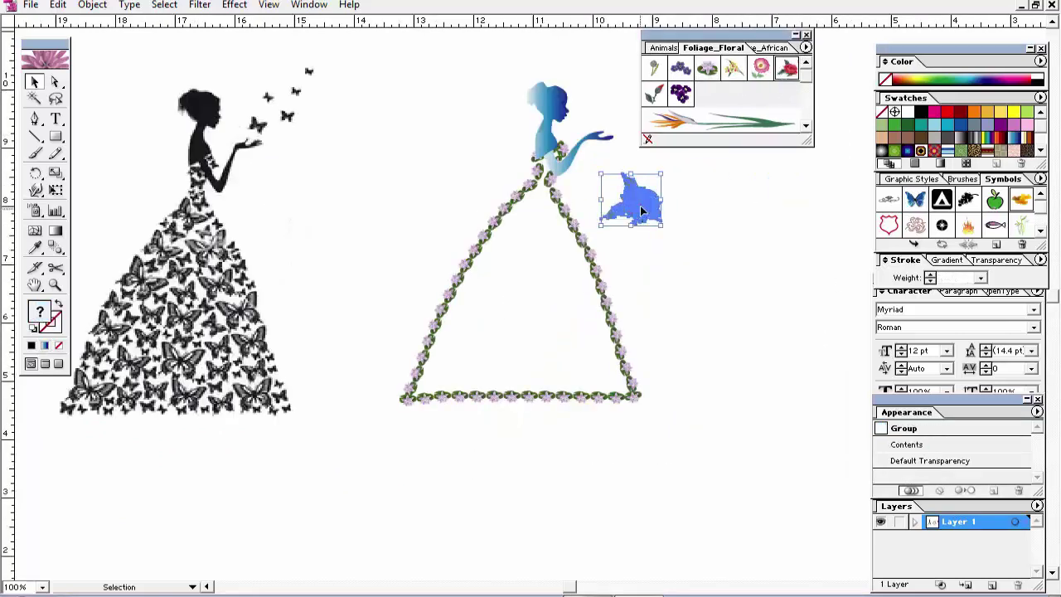
left_click_drag(464, 133, 638, 248)
left_click_drag(862, 290, 718, 257)
left_click_drag(743, 190, 372, 170)
left_click(552, 256)
left_click(381, 166)
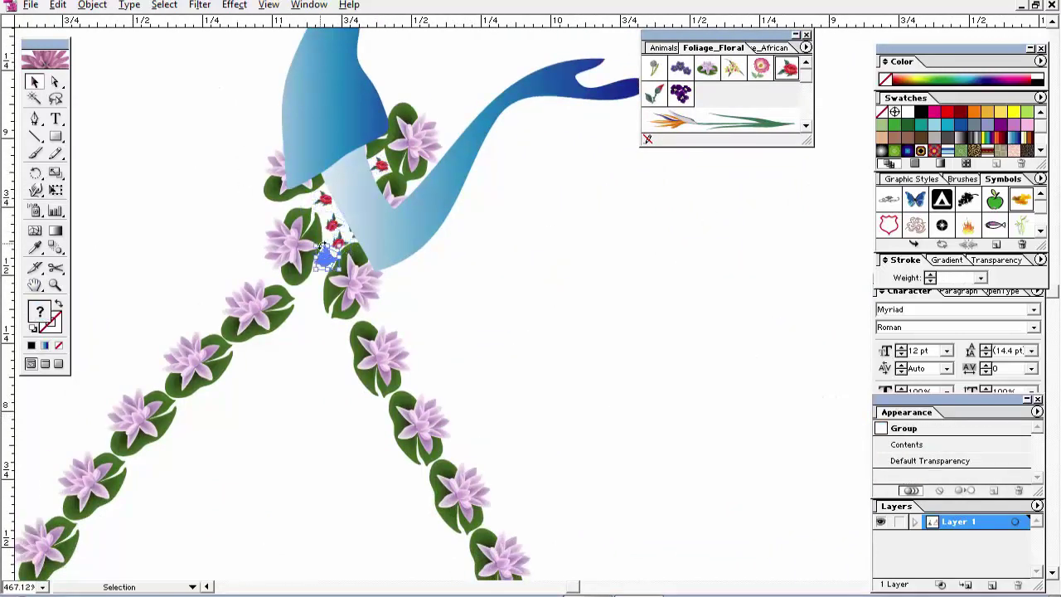
- Copy and rotate small roses down the narrow waist between the lotus borders
left_click_drag(313, 280, 303, 200)
left_click_drag(327, 261, 313, 300)
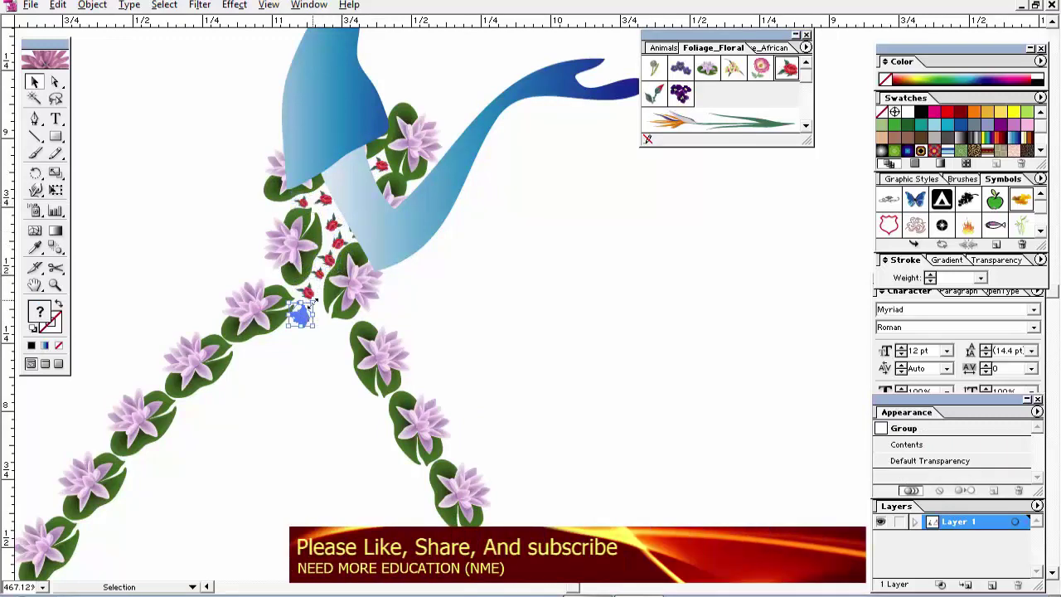
left_click_drag(350, 311, 289, 324)
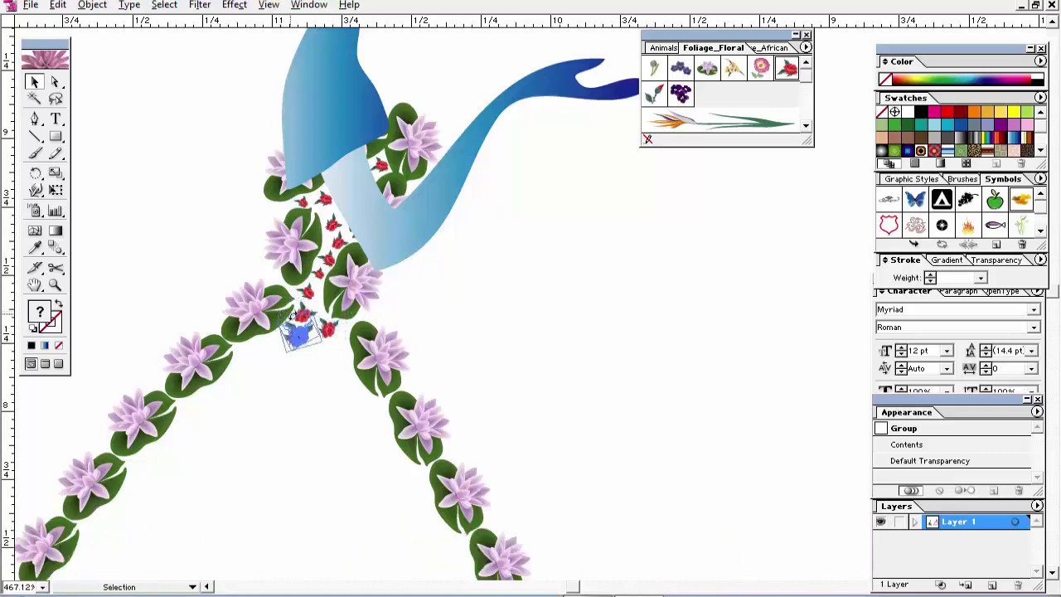
- Scatter rose copies across the upper skirt, leaving space between them and the lotus borders
left_click_drag(193, 366, 309, 183)
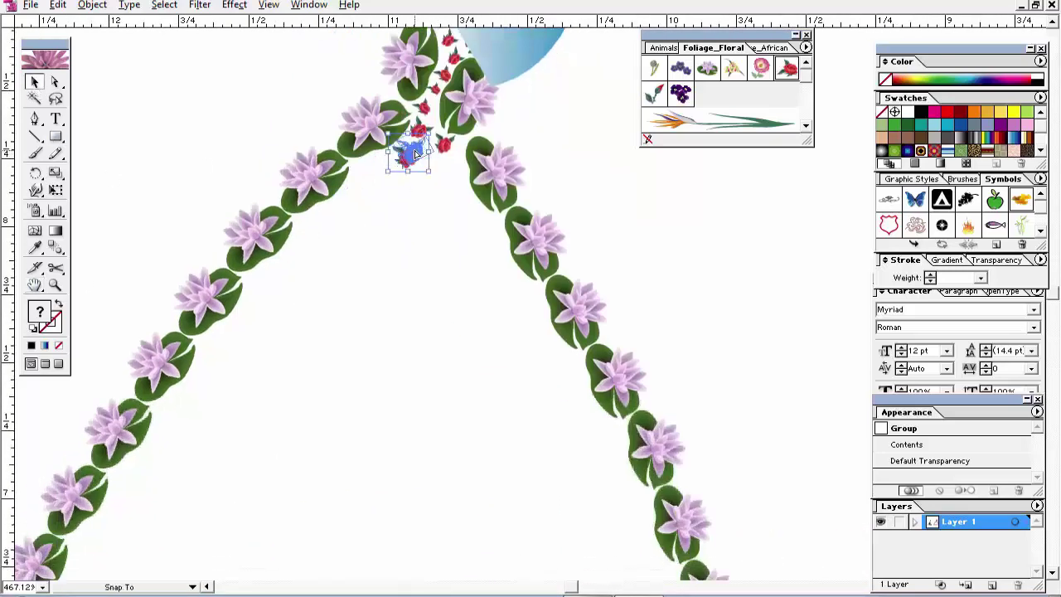
left_click(572, 220)
left_click_drag(914, 199, 469, 249)
left_click_drag(469, 248, 509, 300)
left_click_drag(511, 305, 396, 310)
left_click_drag(396, 313, 340, 254)
left_click_drag(339, 254, 603, 380)
left_click_drag(603, 379, 243, 214)
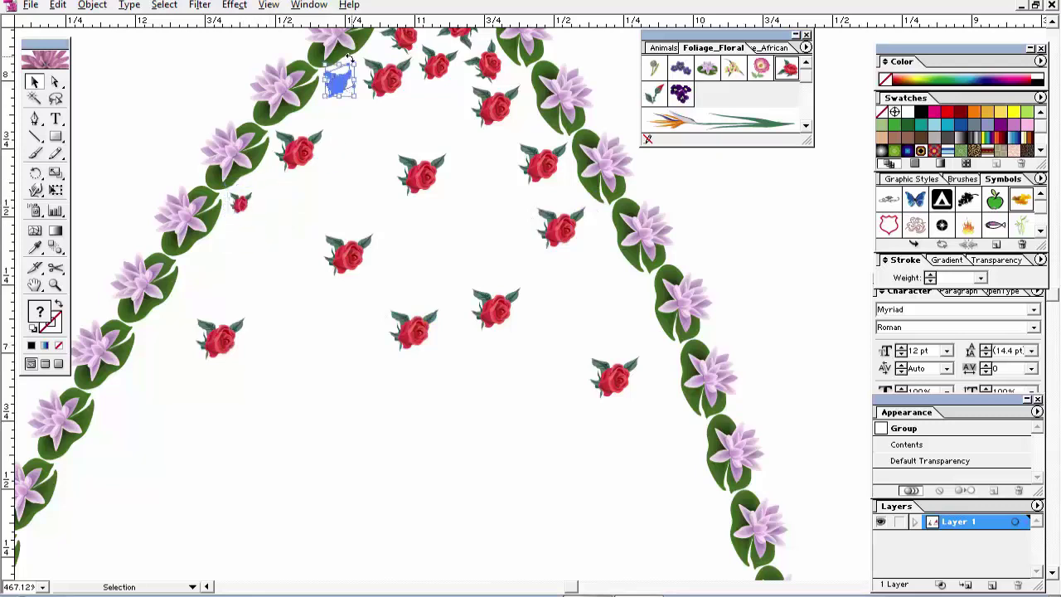
- Fill gaps among the upper skirt's roses with much smaller rose copies
left_click_drag(295, 108, 340, 78)
left_click_drag(340, 79, 450, 97)
left_click_drag(450, 97, 525, 125)
left_click_drag(524, 124, 568, 192)
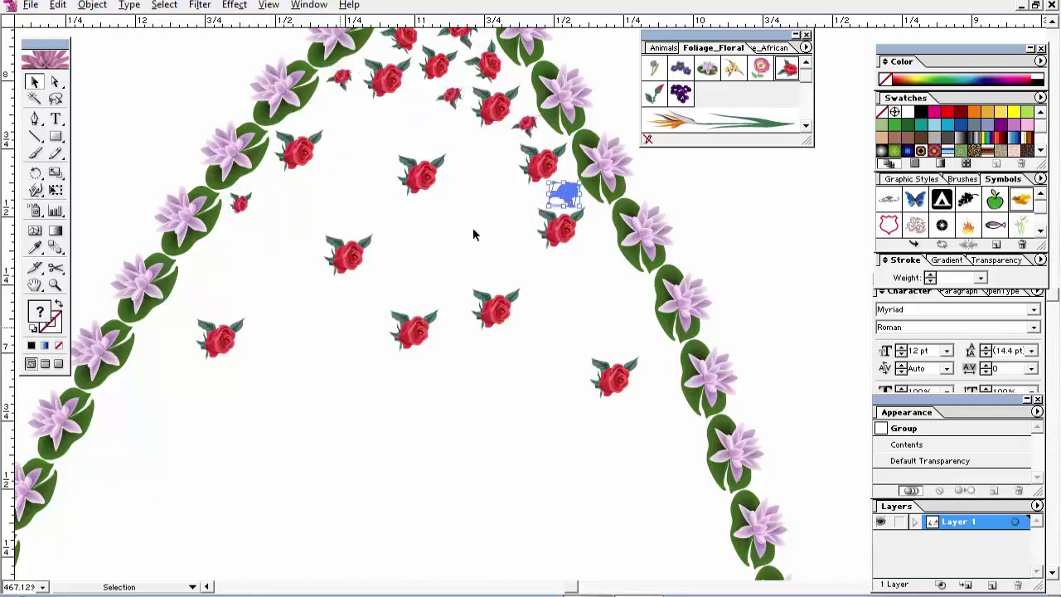
- Enlarge one rose in the middle of the skirt and spread copies of it across the skirt below
left_click(414, 327)
left_click_drag(389, 311, 609, 308)
left_click(37, 285)
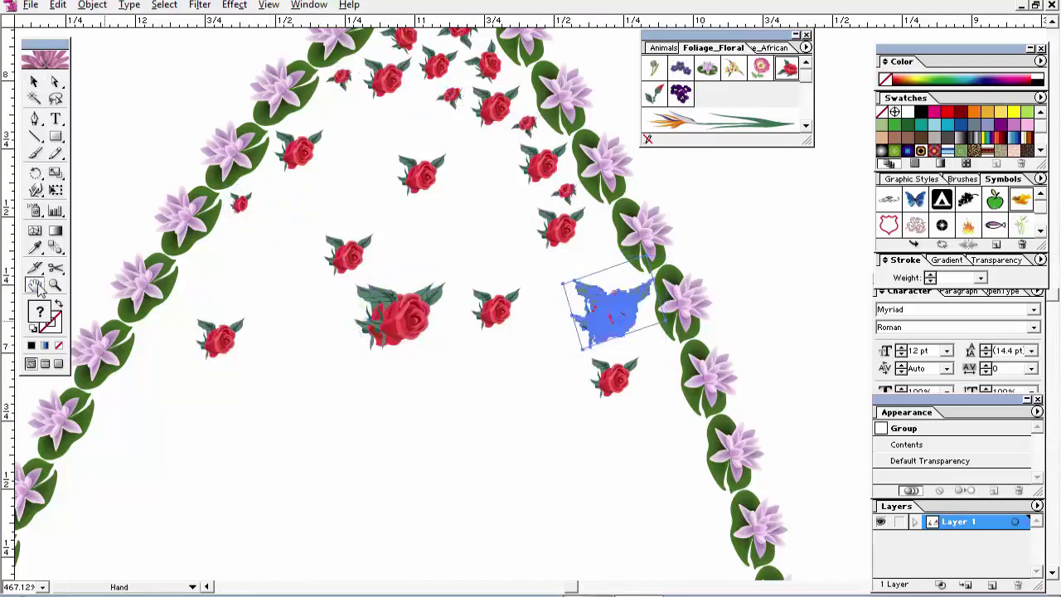
scroll(414, 306, "down", 5)
key("v")
left_click_drag(398, 149, 155, 260)
left_click_drag(154, 260, 643, 277)
left_click_drag(642, 278, 396, 299)
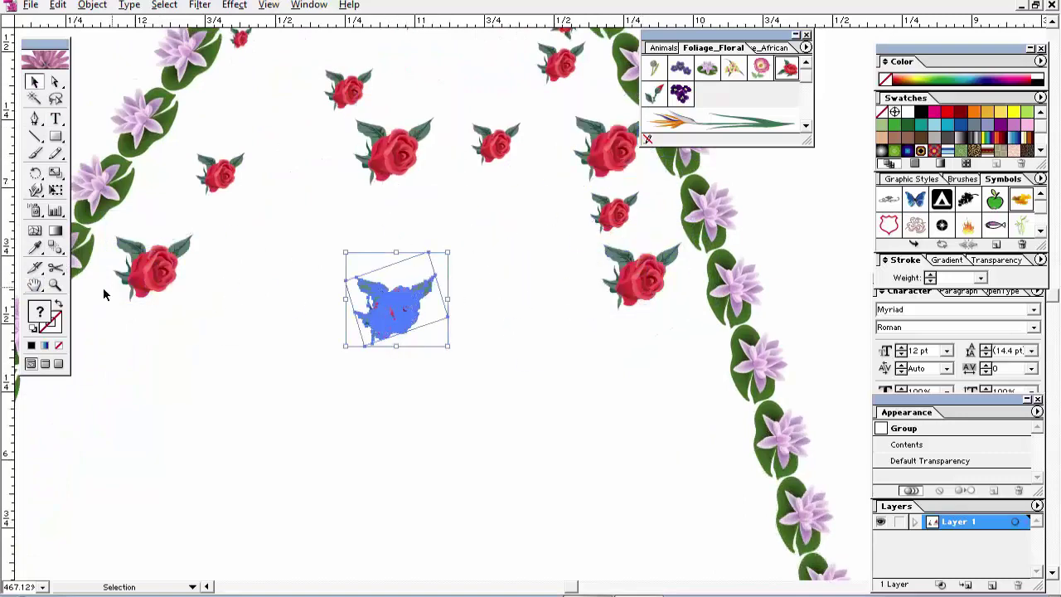
- Rotate the large rose near the skirt's left border and add another rose copy to the middle of the skirt
left_click_drag(104, 294, 142, 249)
key("space")
left_click_drag(403, 348, 338, 374)
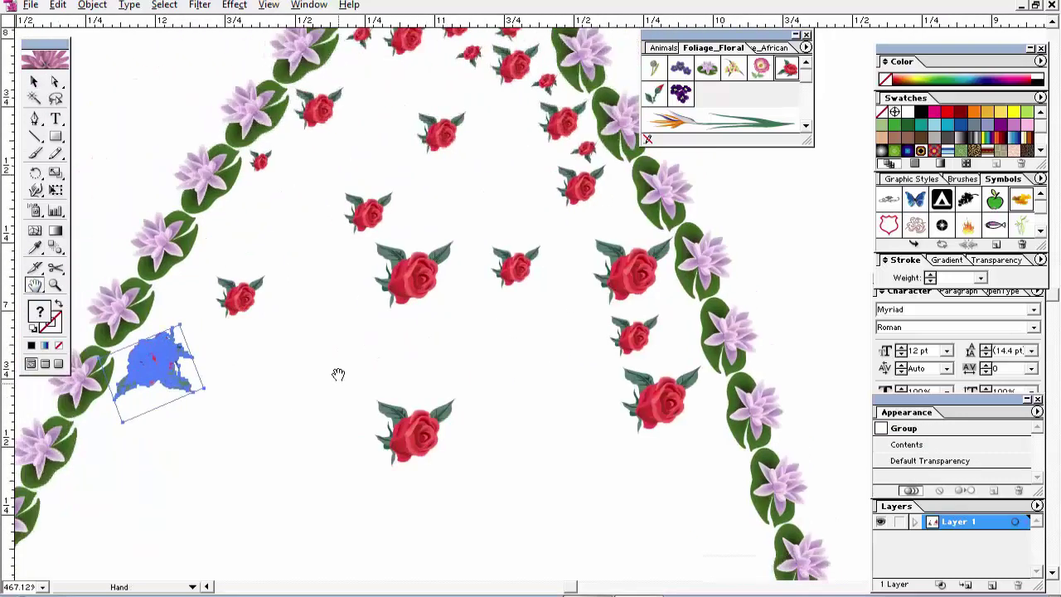
key("ctrl+v")
left_click_drag(489, 348, 519, 426)
key("ctrl+shift+a")
- Place one oversized rose at the centre of the skirt and add more rose copies above it
key("ctrl+minus")
key("space")
left_click_drag(648, 236, 560, 357)
left_click(407, 385)
left_click_drag(419, 391, 339, 406)
key("ctrl+shift+a")
left_click_drag(915, 198, 411, 310)
left_click_drag(429, 209, 350, 255)
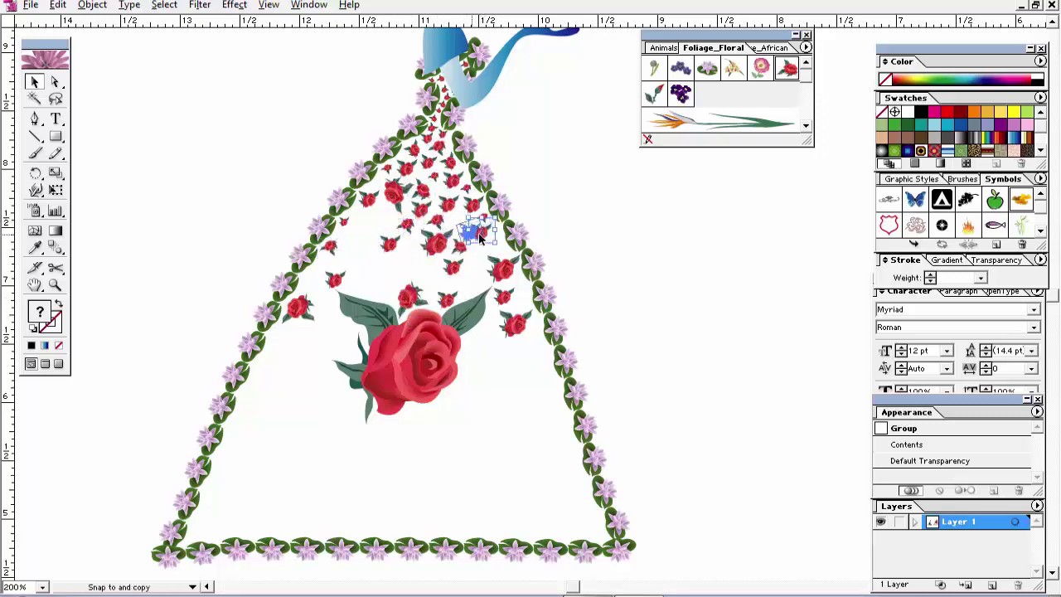
- Fill the gaps above and to the right of the oversized rose with small and medium rose copies
left_click_drag(470, 232, 496, 250)
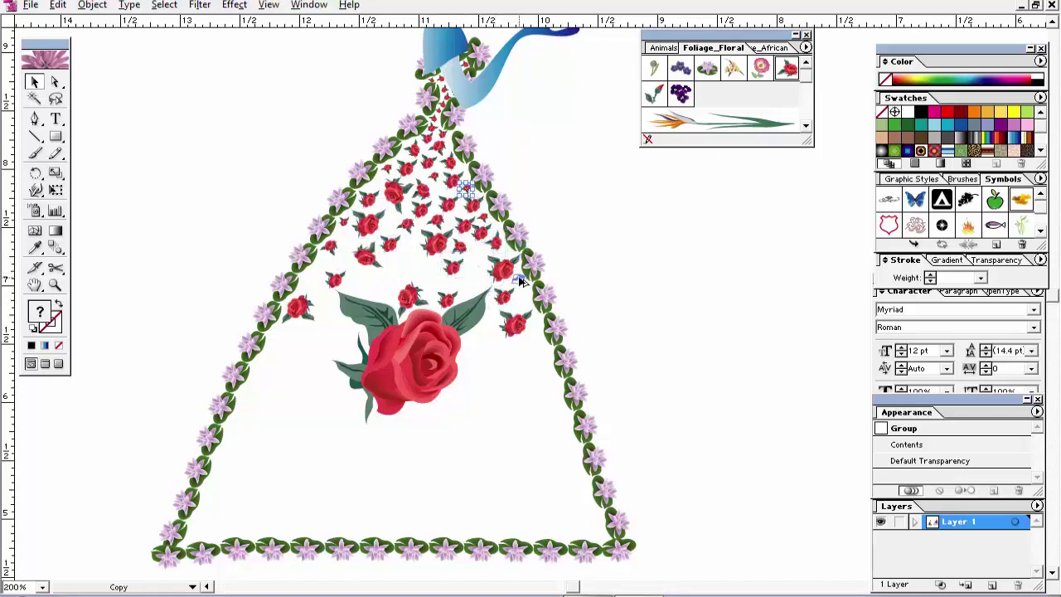
left_click_drag(527, 313, 452, 305)
left_click(615, 293)
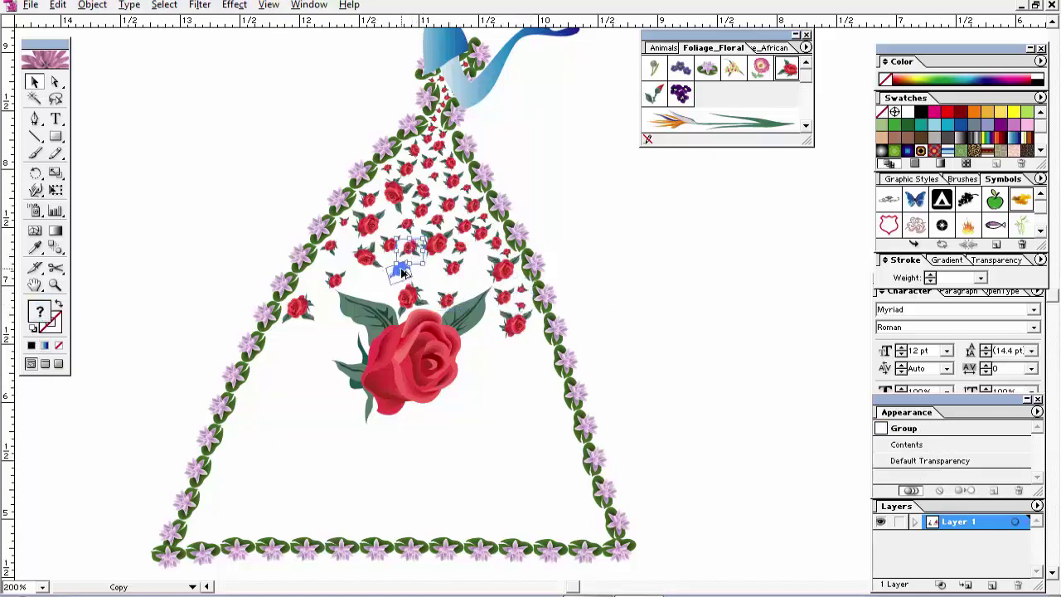
left_click_drag(401, 272, 296, 328)
left_click_drag(529, 340, 545, 383)
left_click_drag(518, 288, 485, 336)
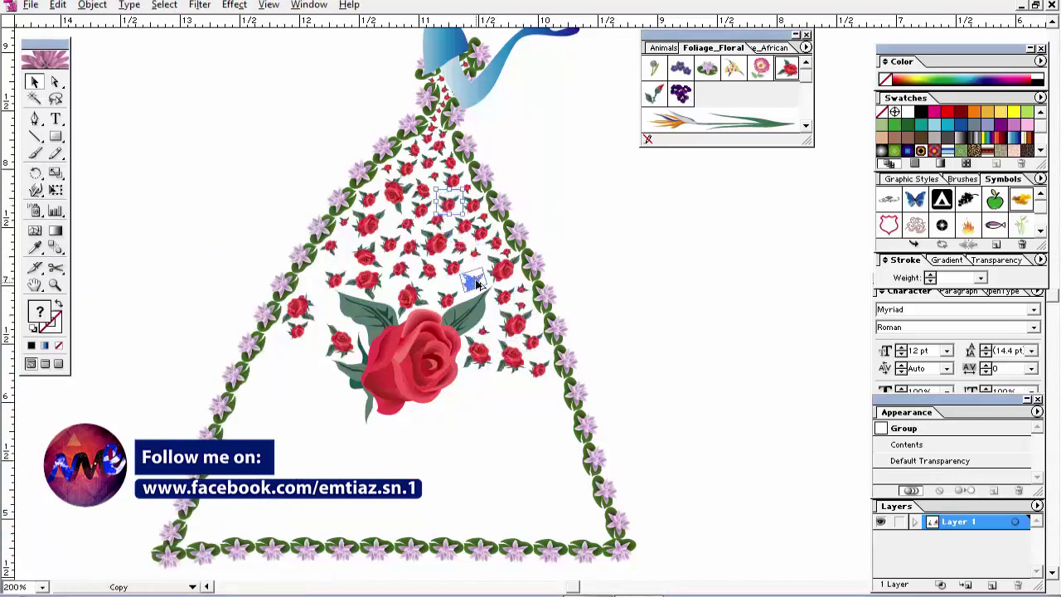
- Add small rose copies to the gaps along the left side of the upper skirt
left_click(510, 409)
left_click_drag(365, 234, 351, 247)
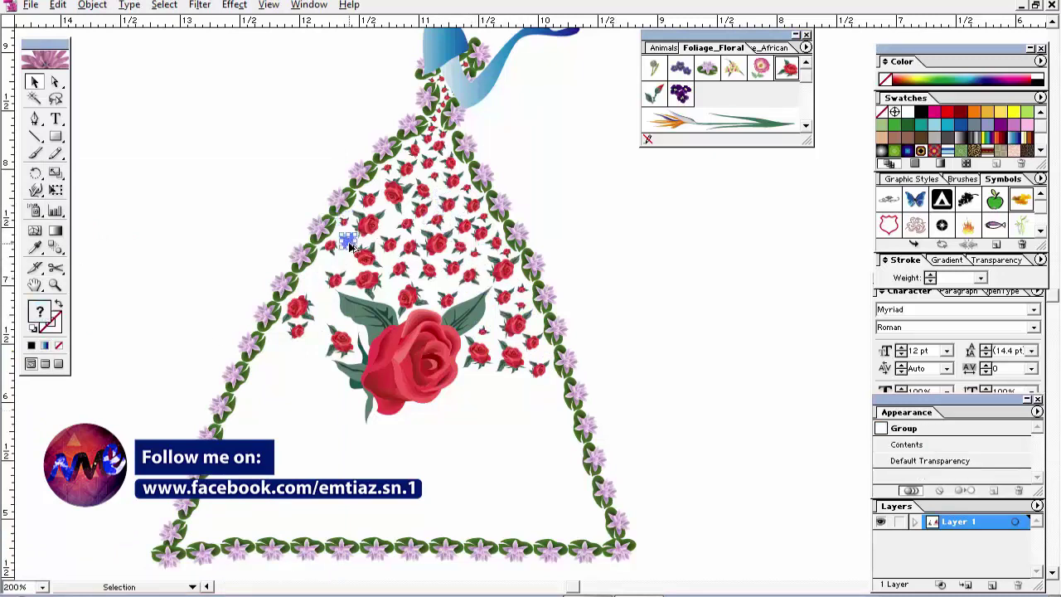
left_click_drag(335, 286, 339, 343)
left_click(71, 284)
- Add roses along the skirt's left border and copy a cluster of roses below the oversized rose
key("ctrl+minus")
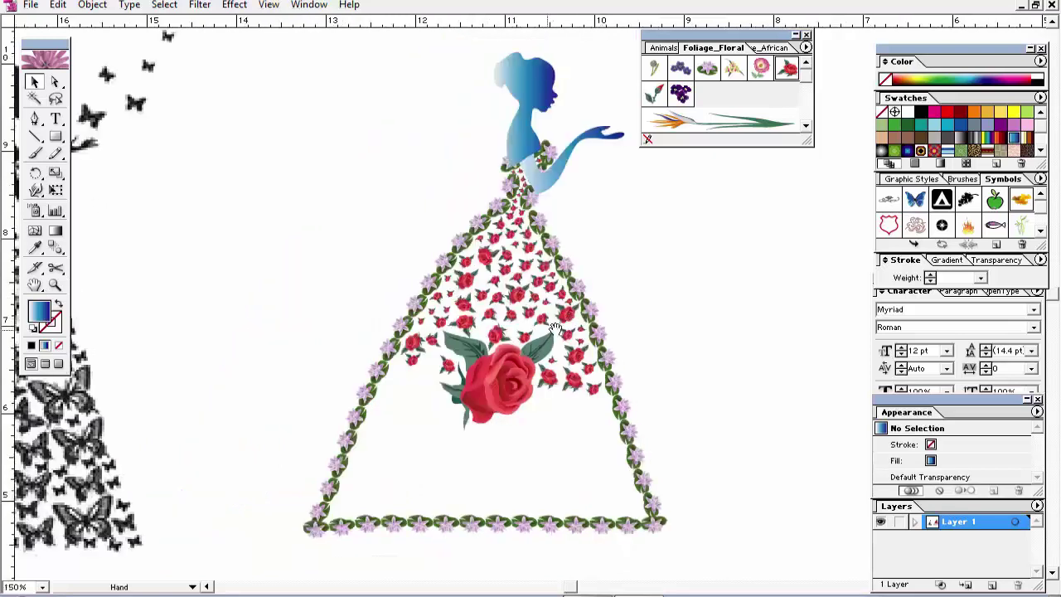
scroll(315, 340, "right", 3)
left_click(317, 346)
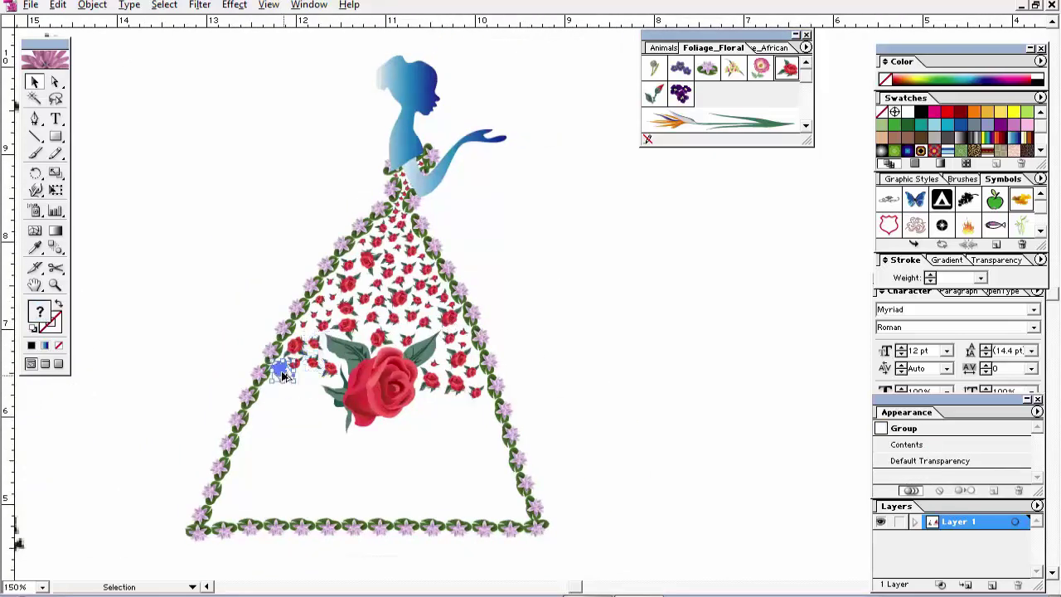
left_click_drag(282, 372, 306, 381)
left_click(310, 389)
left_click_drag(369, 284, 452, 431)
left_click(509, 448)
- Separate the overlapping roses in the cluster below the oversized rose and move them into the open gaps
left_click_drag(256, 344, 539, 526)
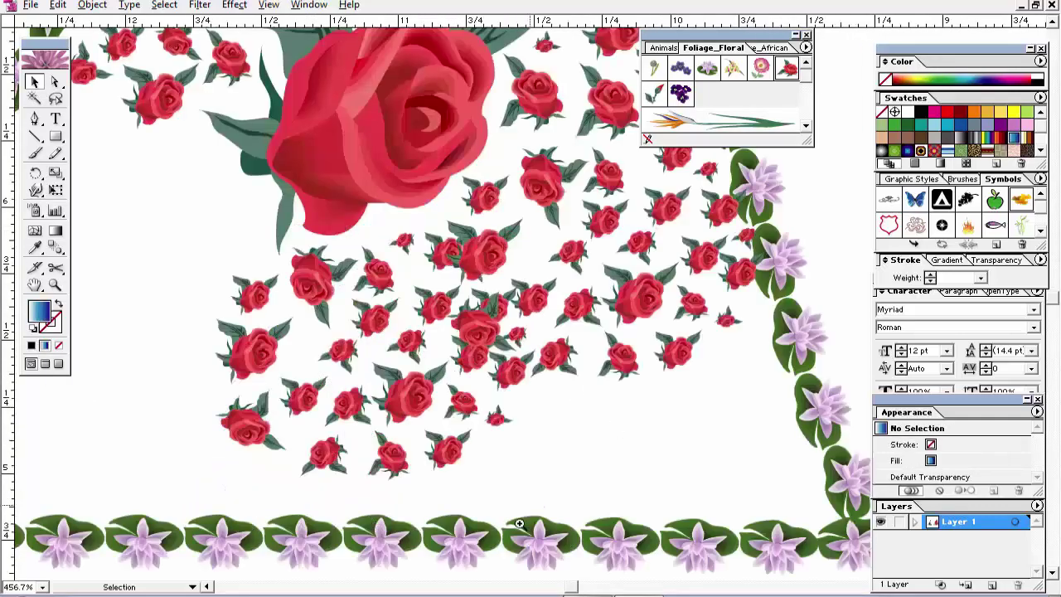
left_click_drag(522, 242, 535, 264)
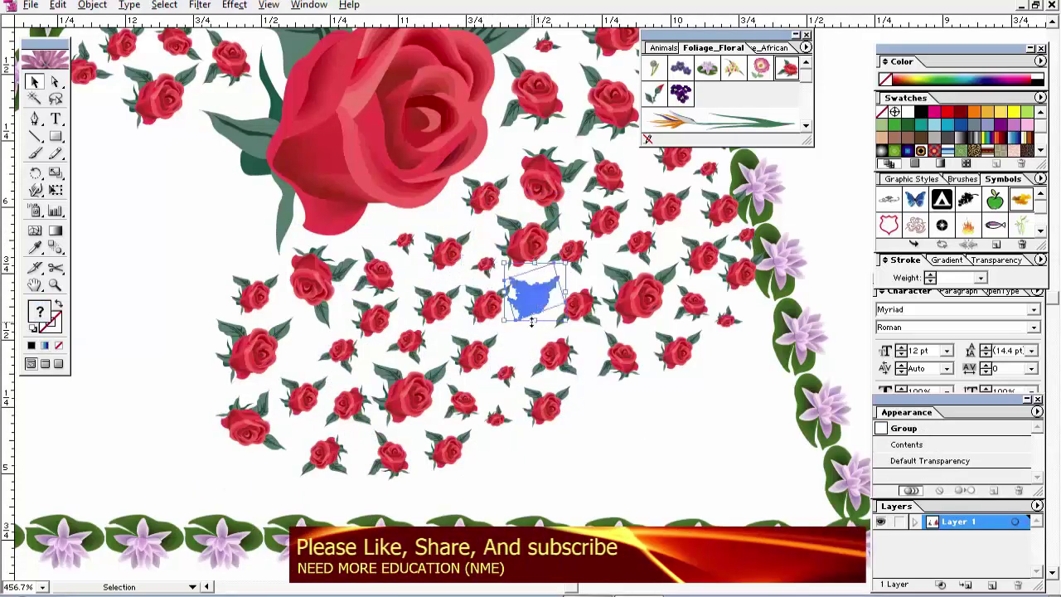
left_click_drag(531, 322, 625, 377)
key("space")
left_click_drag(439, 219, 261, 232)
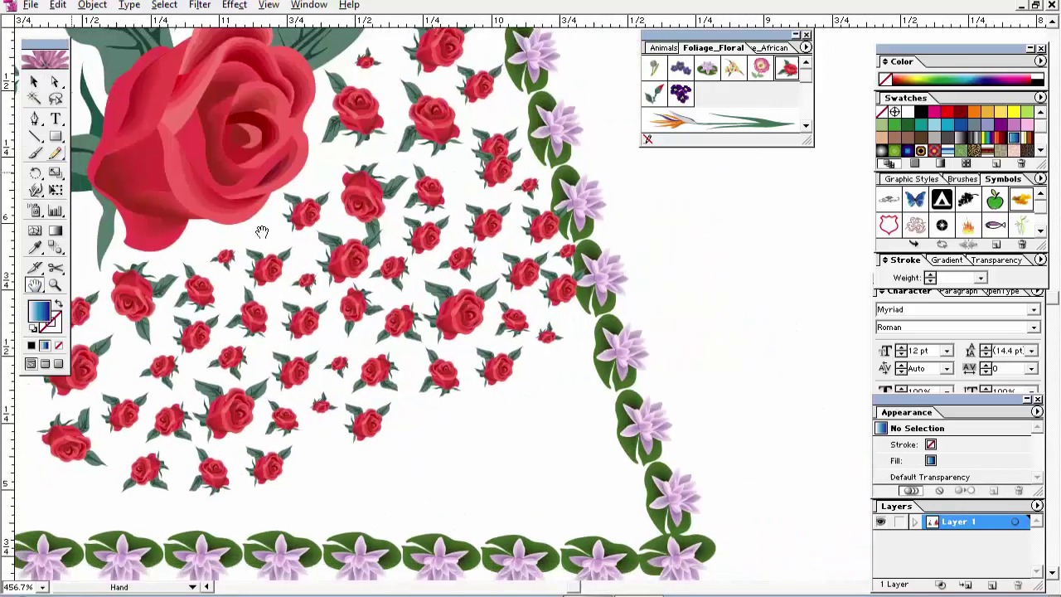
- Copy a cluster of roses into the empty lower-right part of the skirt
left_click(561, 248)
left_click_drag(439, 299, 542, 319)
key("space")
left_click(439, 433)
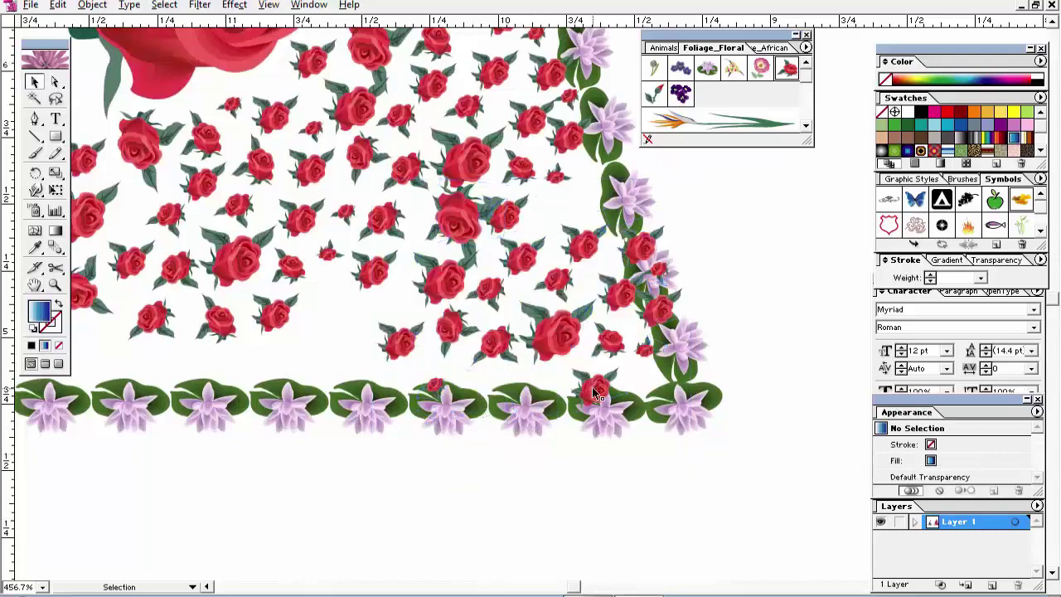
- Delete the copied roses that overlap the lotus border and add small roses along the skirt's right edge
left_click(642, 251)
key("Delete")
left_click_drag(643, 288, 585, 175)
left_click(730, 243)
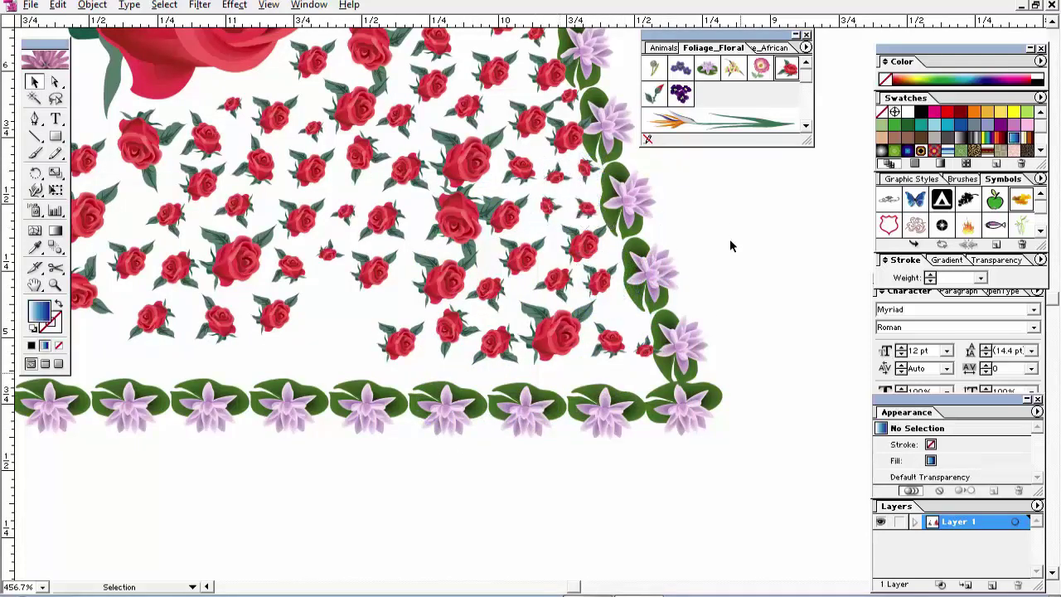
- Fill the skirt's lower-right corner with tiny rose copies
left_click_drag(644, 348, 565, 375)
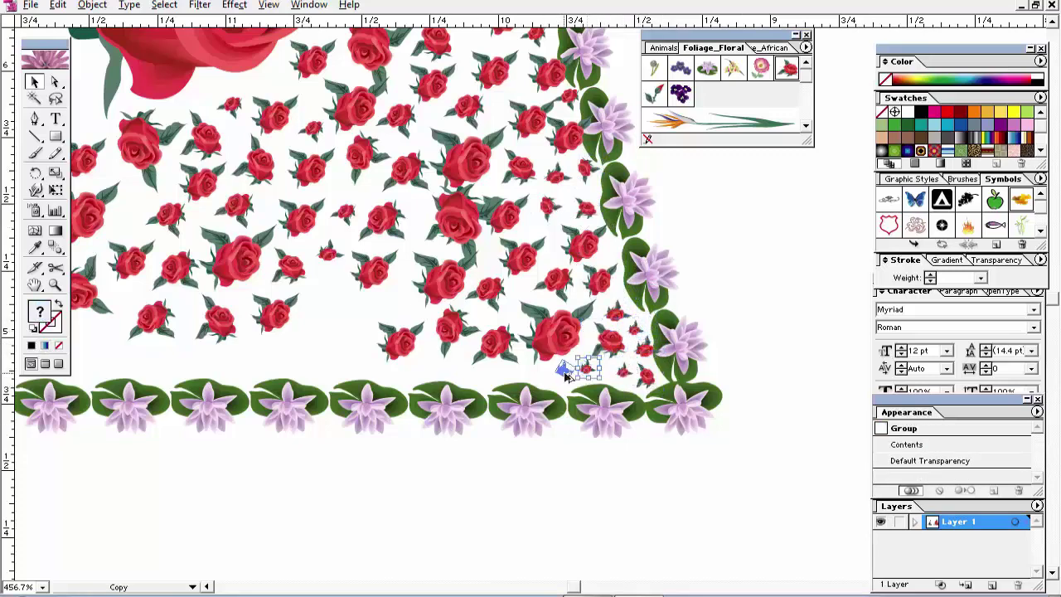
left_click(458, 346, "ctrl+alt")
left_click(458, 347, "ctrl+alt")
- Place single roses in the skirt's lower-left corner and to the left of the oversized rose
left_click_drag(539, 324, 313, 406)
left_click_drag(313, 406, 411, 243)
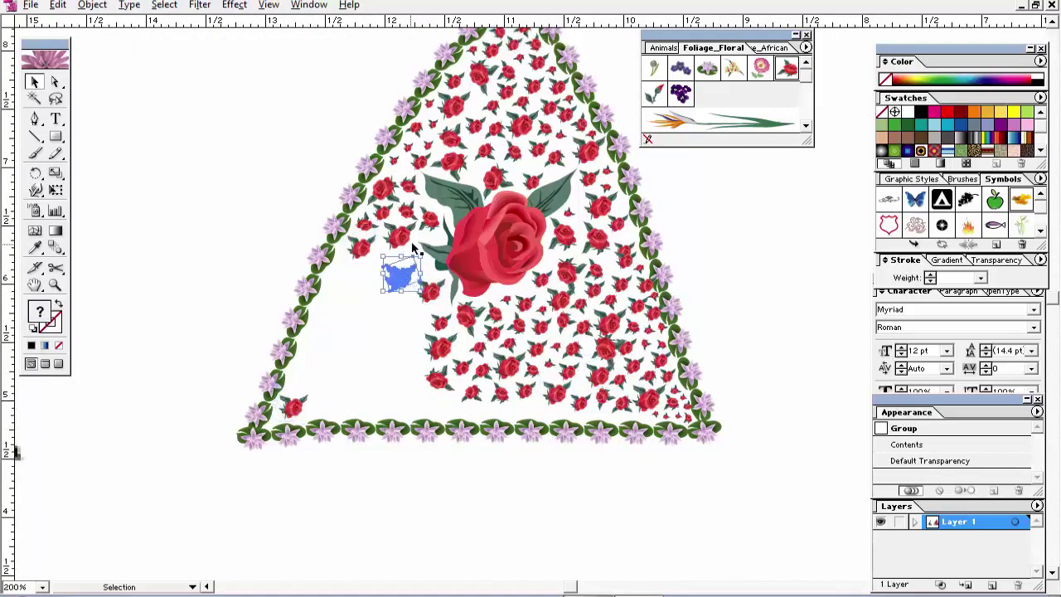
left_click_drag(374, 308, 385, 300)
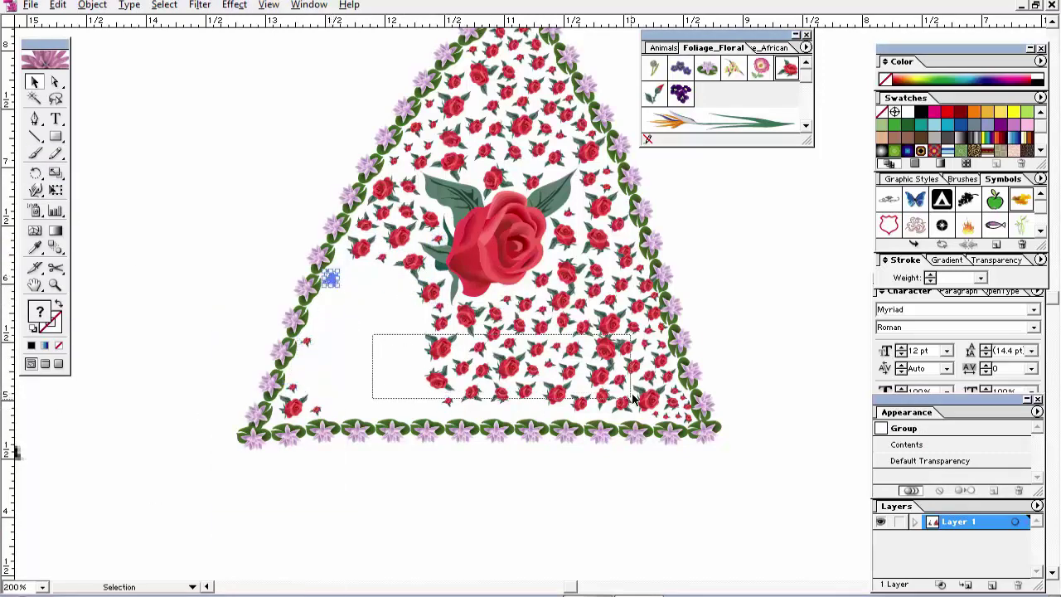
- Copy a block of roses from the lower right into the empty lower-left part of the skirt
left_click_drag(634, 400, 632, 398)
left_click_drag(497, 364, 387, 314)
left_click(244, 311)
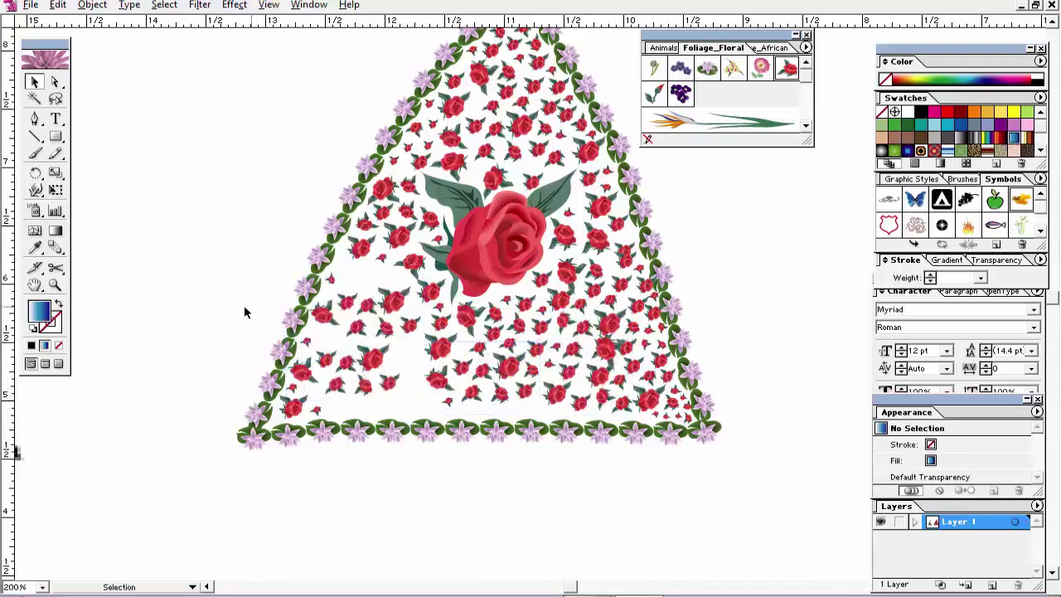
- Add roses to the gap at the skirt's lower middle and copy a spare rose cluster outside the dress
left_click_drag(547, 352, 406, 357)
left_click(798, 362)
left_click(542, 357)
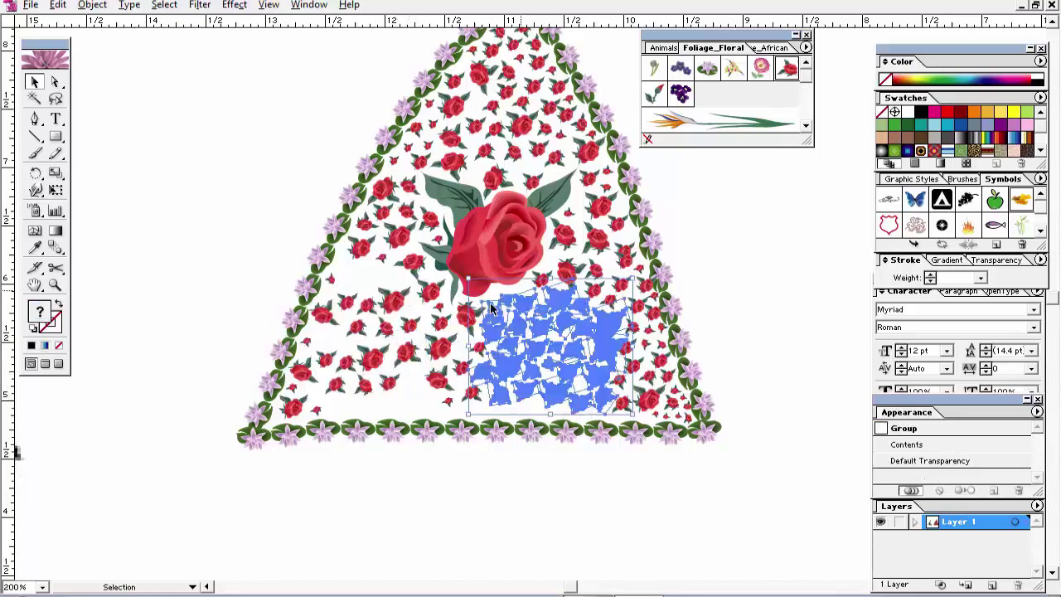
left_click_drag(543, 357, 310, 309)
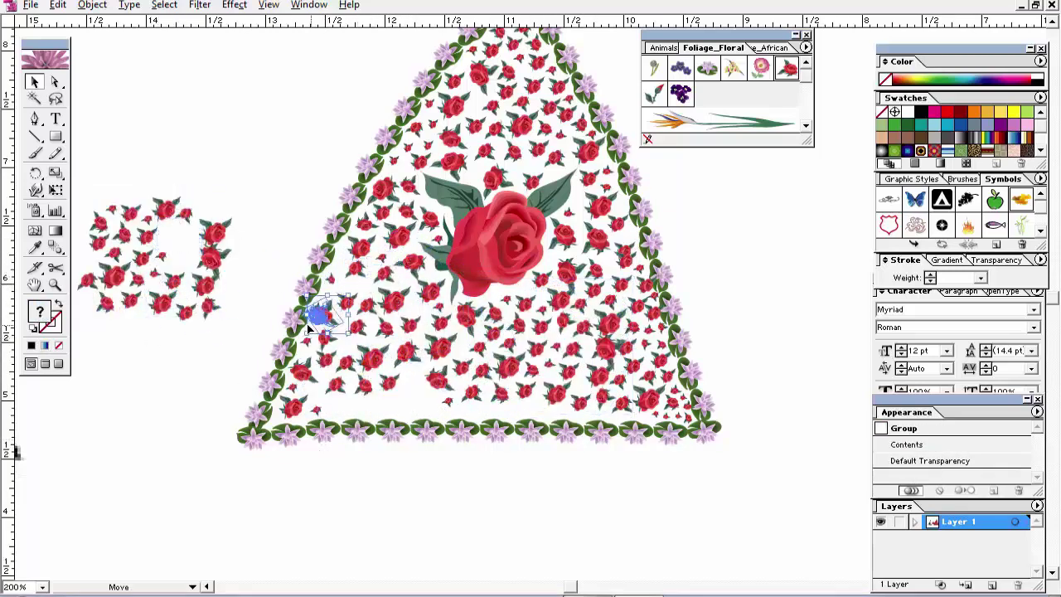
- Move single roses from the spare cluster into the gaps along the left part of the hem
left_click(199, 315)
key("ctrl+z")
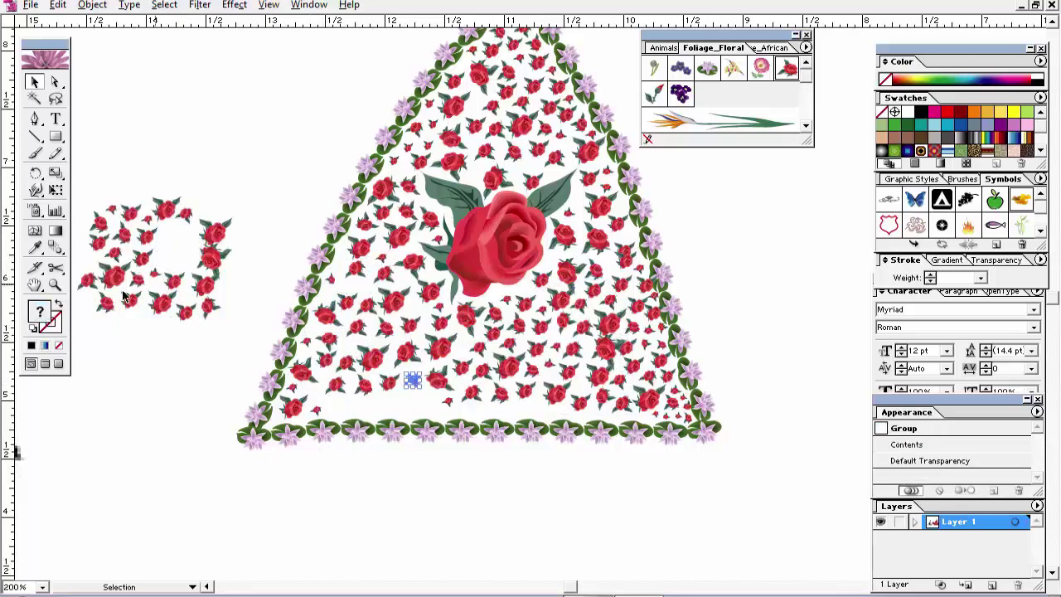
left_click_drag(365, 288, 336, 404)
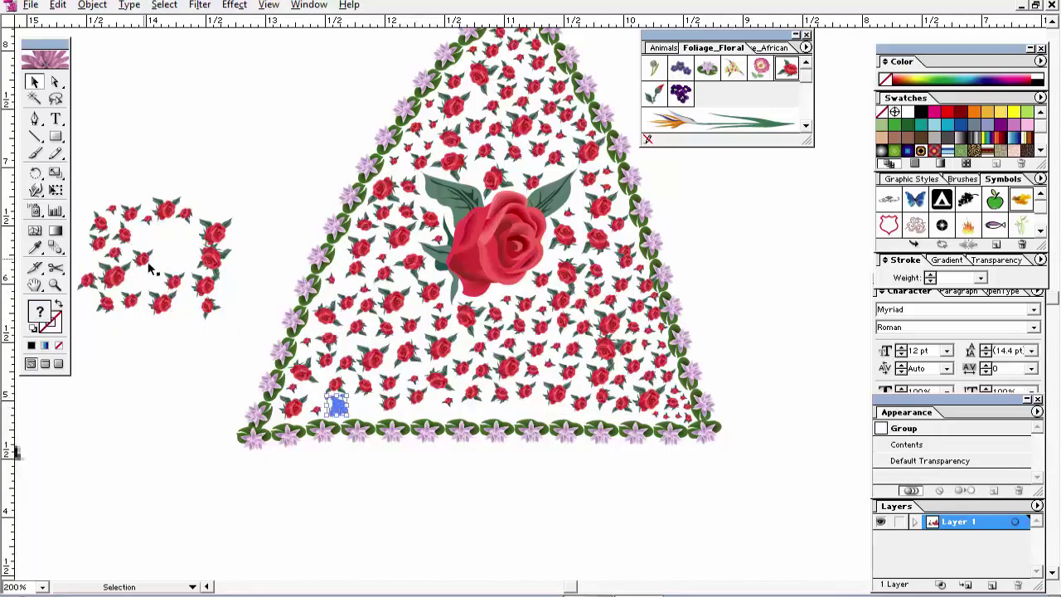
left_click(145, 257)
left_click(534, 410)
left_click_drag(534, 410, 212, 232)
left_click_drag(484, 409, 370, 397)
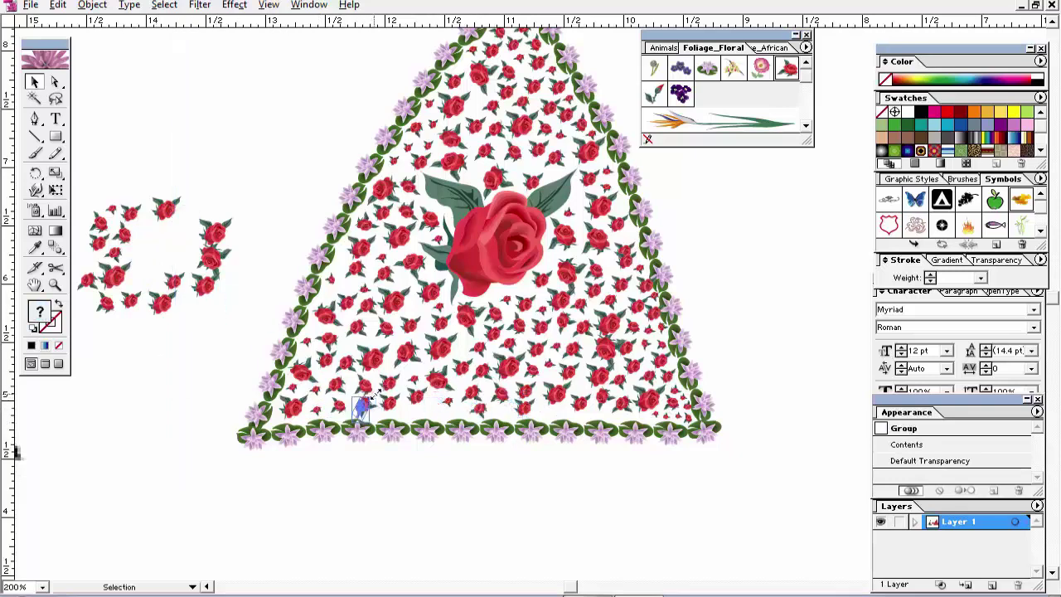
- Delete the left part of the spare rose cluster and move individual roses into the remaining hem gaps
left_click_drag(176, 472, 21, 46)
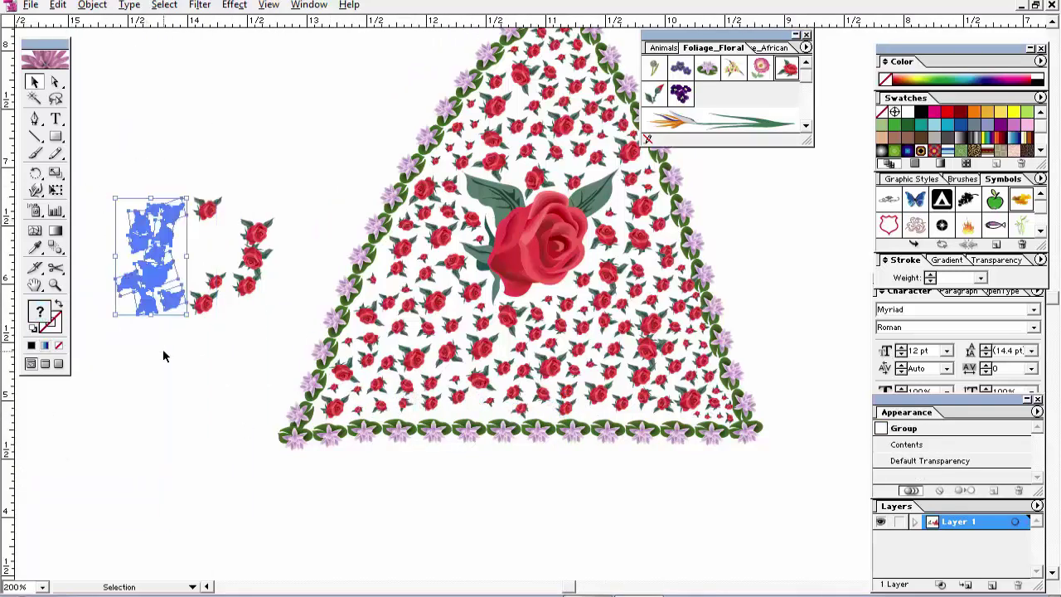
key("Delete")
left_click_drag(203, 302, 219, 364)
left_click_drag(214, 281, 492, 404)
left_click(677, 514)
left_click(492, 403)
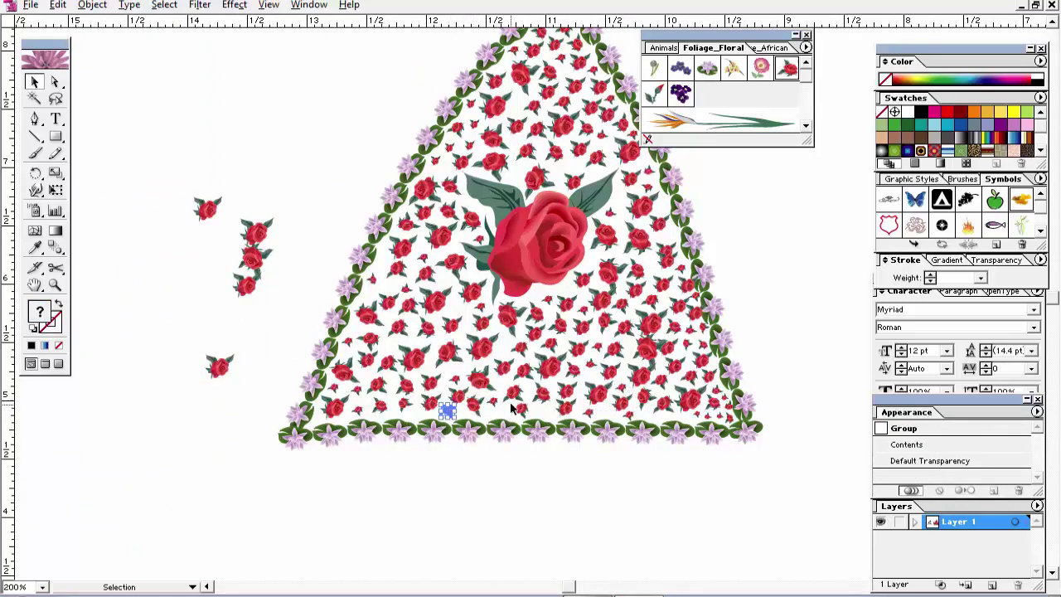
- Remove the surplus rose near the skirt's right border and the lowest spare rose beside the dress
left_click(690, 284)
left_click_drag(665, 234, 664, 225)
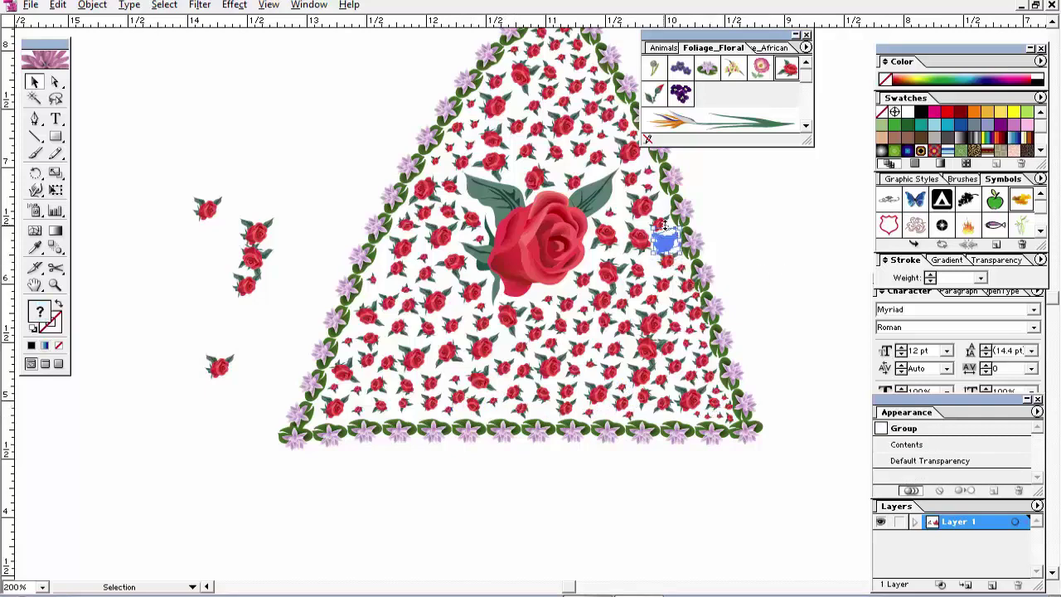
key("Delete")
left_click(220, 365)
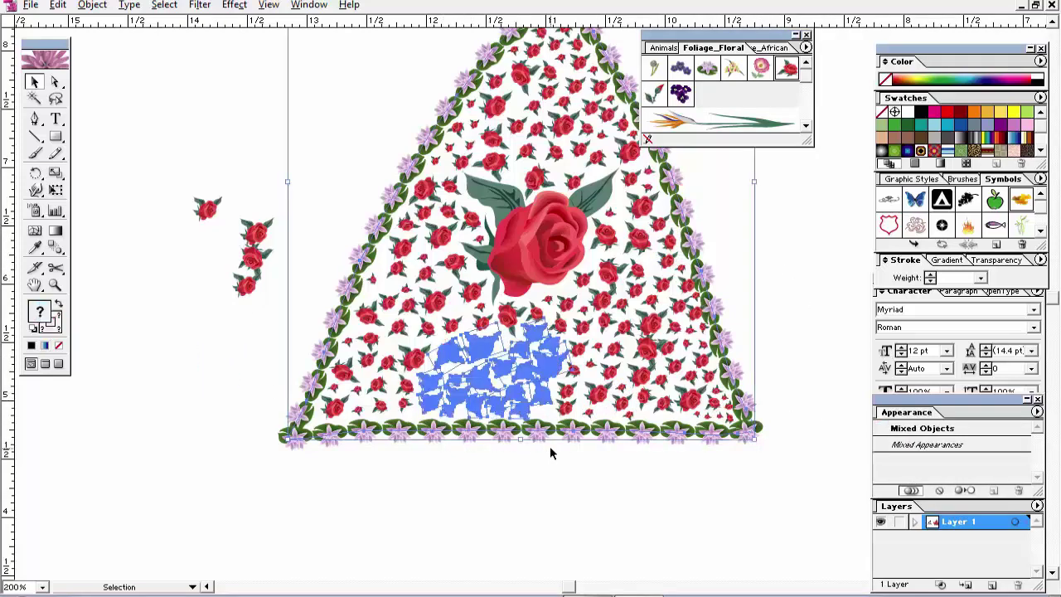
- Move individual small roses into the remaining gaps along the middle of the skirt's hem
left_click_drag(416, 315, 575, 423)
left_click_drag(493, 294, 474, 265)
key("ctrl+minus")
key("ctrl+minus")
key("ctrl+minus")
key("ctrl+minus")
key("ctrl+minus")
key("ctrl+minus")
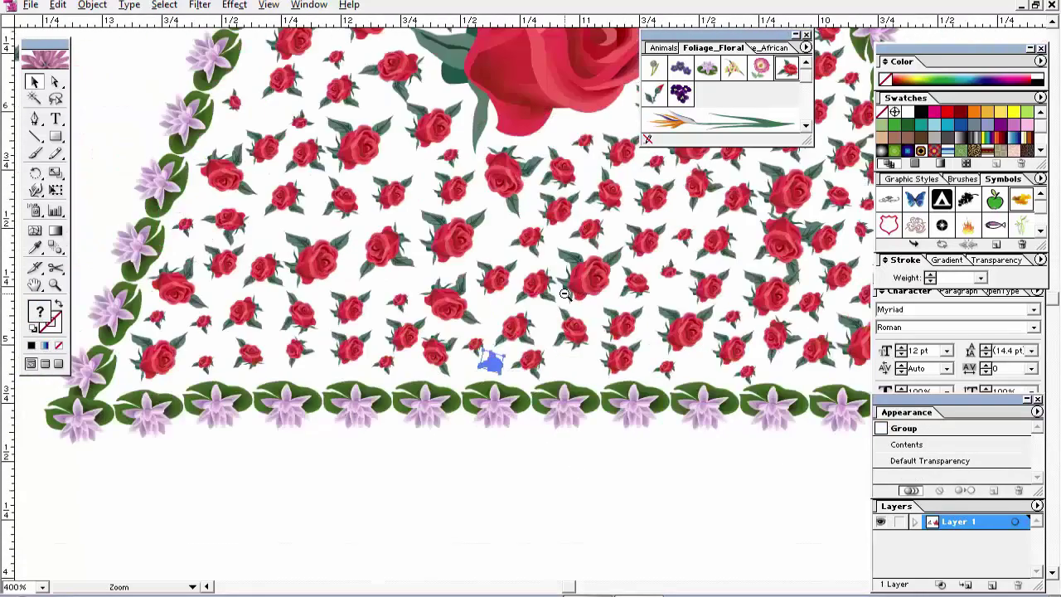
left_click(757, 318)
left_click_drag(577, 401, 522, 398)
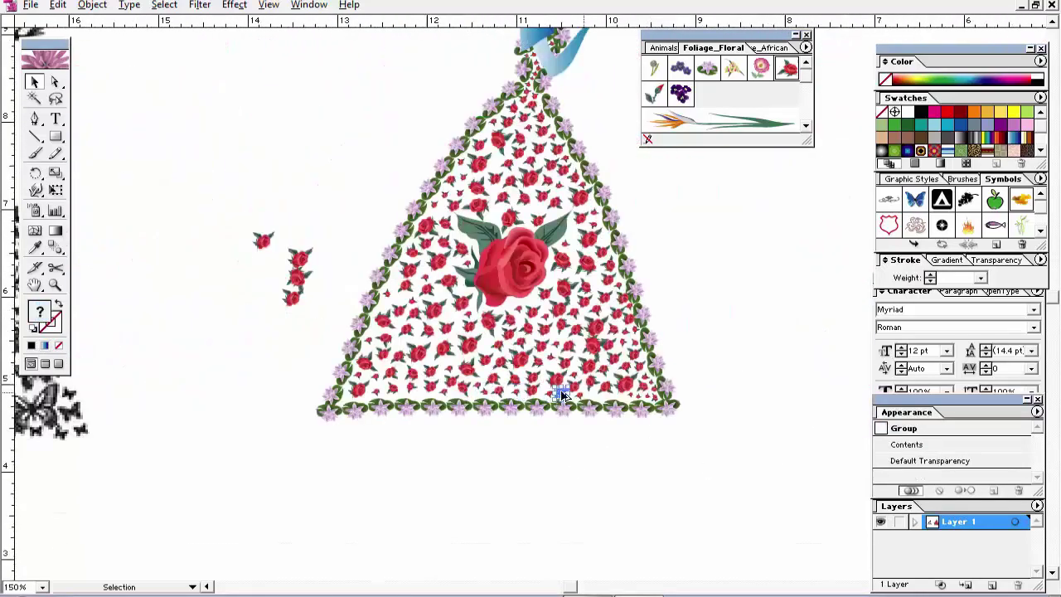
- Fill the last gaps across the skirt with single small roses and delete the spare roses outside the dress
left_click(352, 457)
left_click_drag(620, 401, 556, 287)
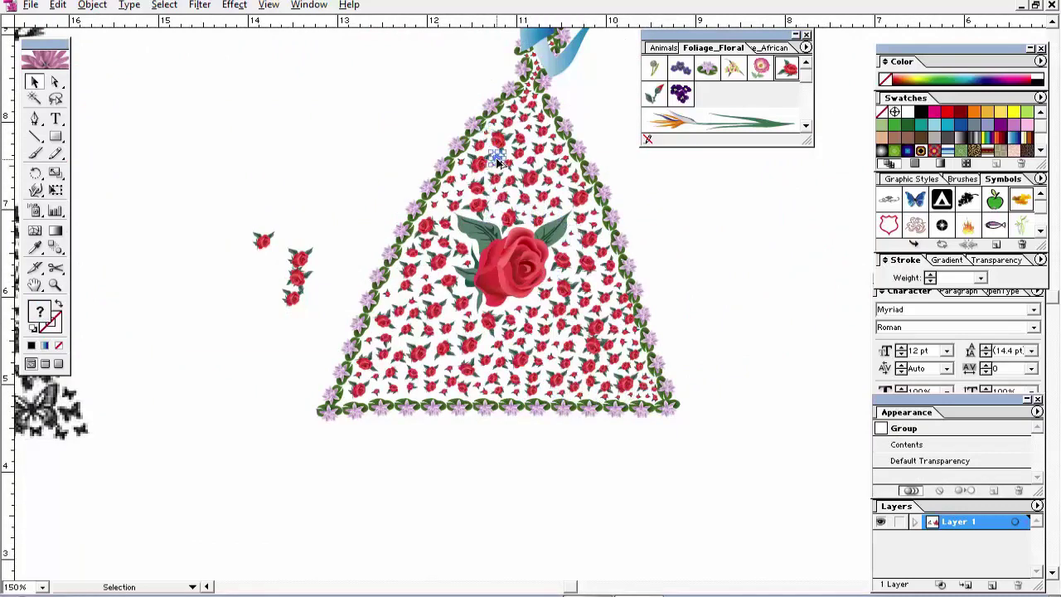
mouse_move(567, 217)
left_mouse_down()
mouse_move(564, 204)
mouse_move(580, 208)
left_mouse_up()
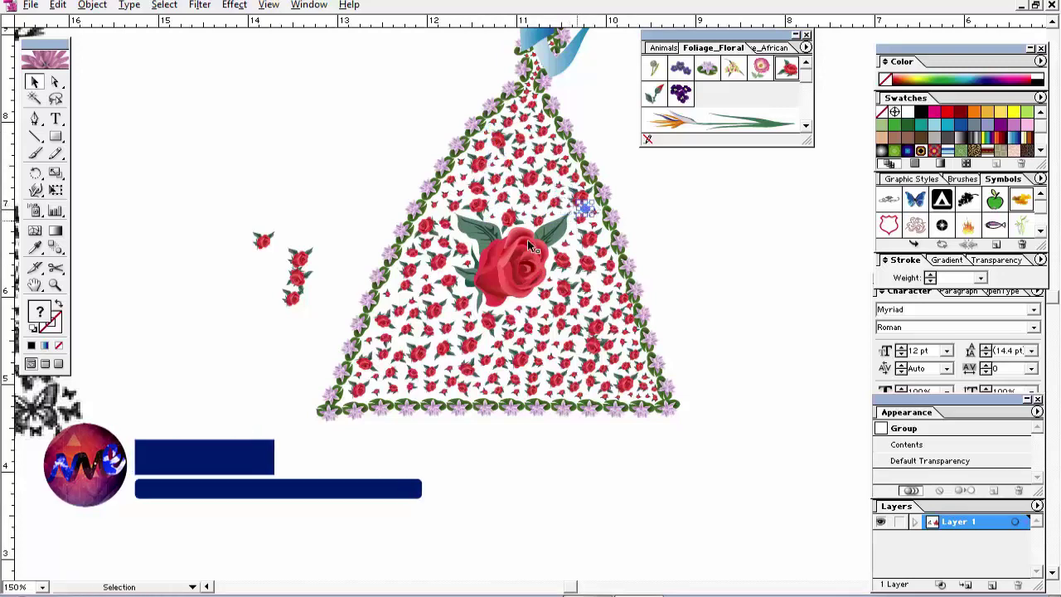
left_click_drag(400, 291, 383, 297)
left_click(452, 457)
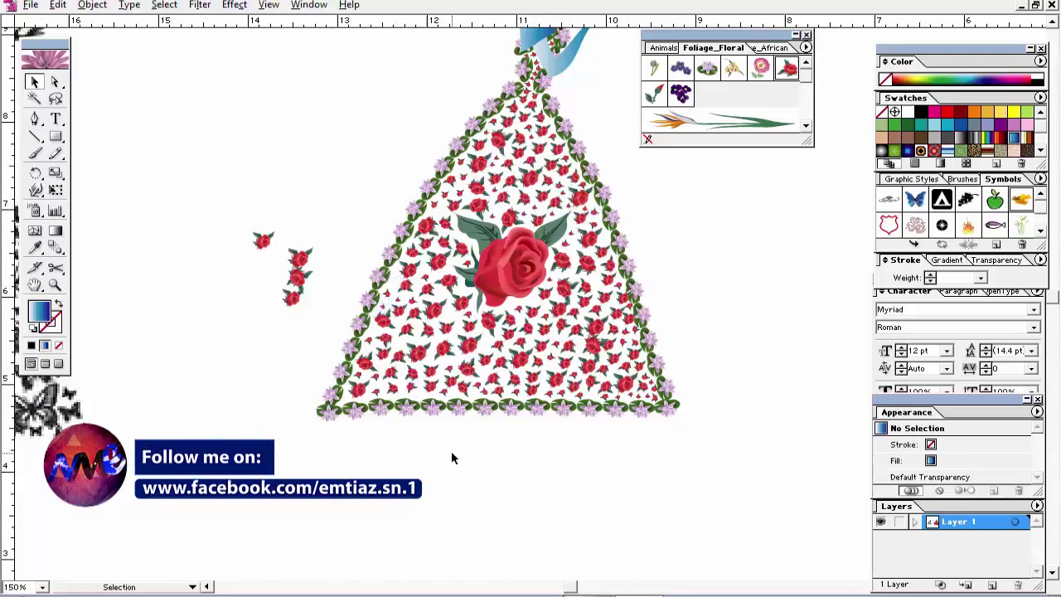
left_click(377, 393)
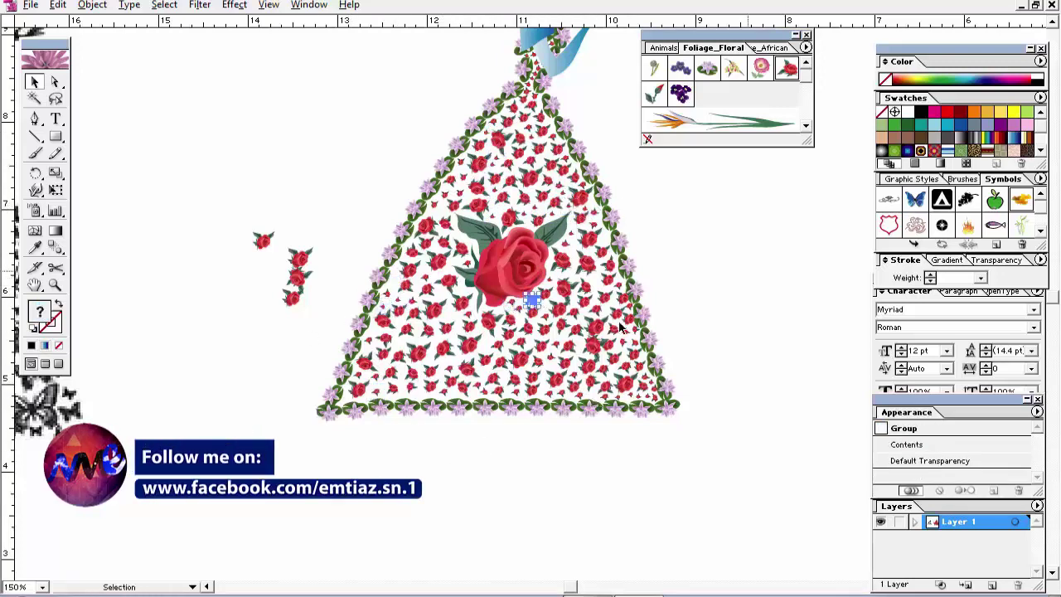
left_click(620, 328)
left_click(375, 394)
key("ctrl+1")
left_click_drag(336, 225, 403, 320)
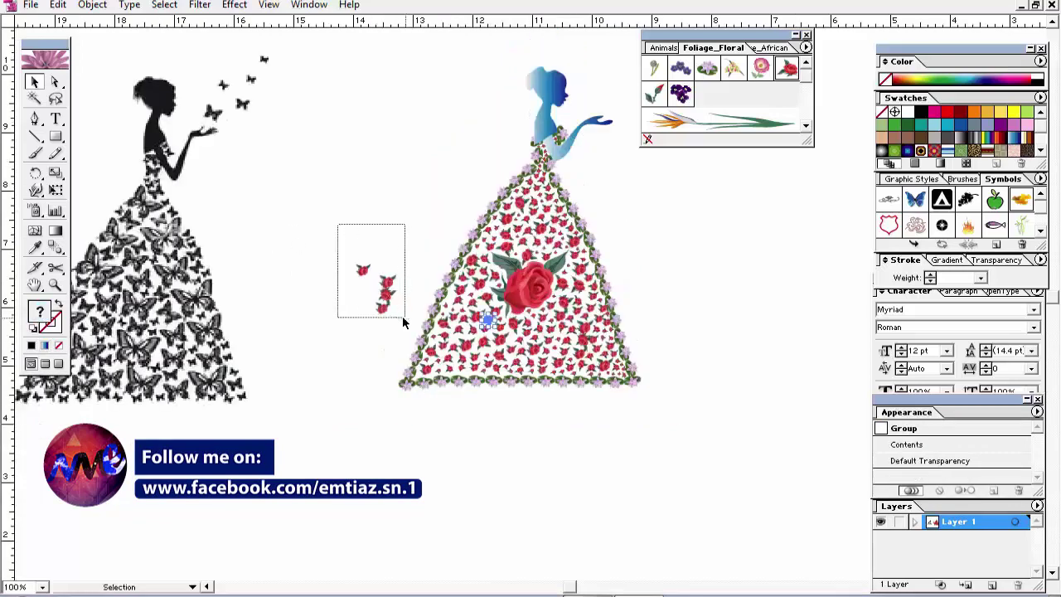
key("Delete")
- Place the blue flower cluster and the purple violet cluster from the Foliage_Floral library beside the woman's head
left_click_drag(497, 249, 509, 343)
left_click_drag(680, 68, 729, 207)
left_click_drag(680, 93, 805, 199)
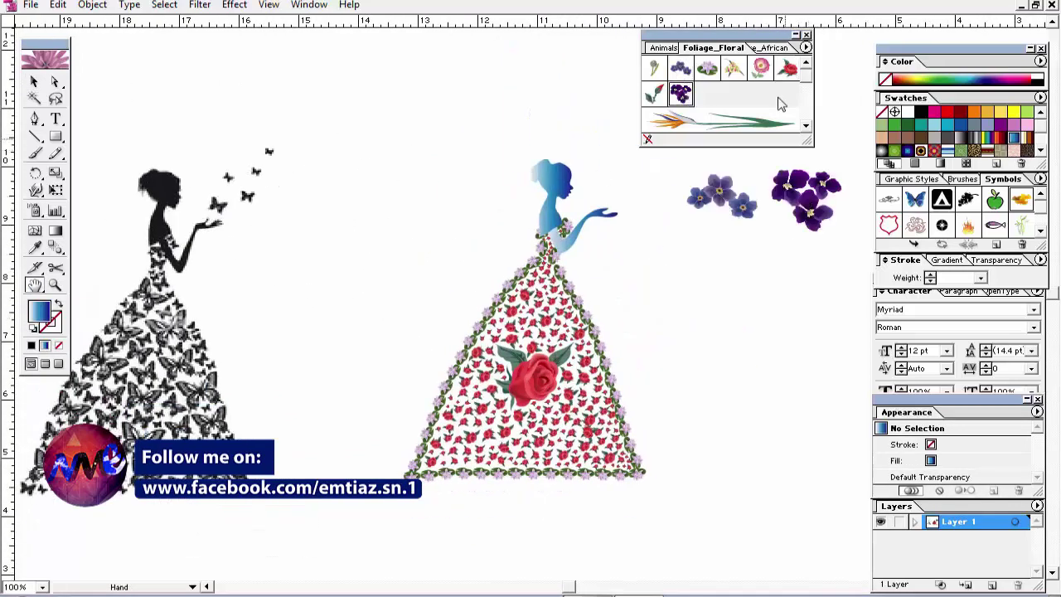
left_click_drag(729, 35, 394, 62)
key("v")
- Shrink the blue flower cluster, arrange rotated copies above the outstretched hand, and delete the purple violet cluster
left_click(721, 194)
left_click_drag(720, 195, 646, 191)
left_click_drag(687, 225, 608, 155)
left_click_drag(684, 177, 658, 177)
left_click(738, 189)
left_click(831, 188)
key("Delete")
left_click(663, 250)
left_click(663, 197)
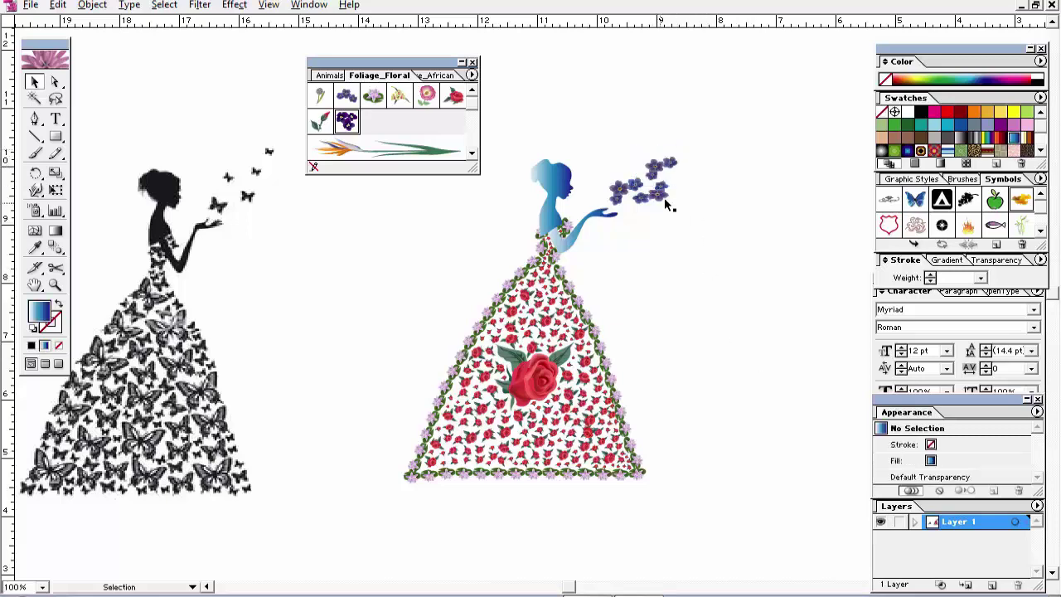
- Ungroup one blue flower cluster and spread its single flowers above the hand, away from the other clusters
left_click_drag(527, 116, 746, 258)
right_click(514, 282)
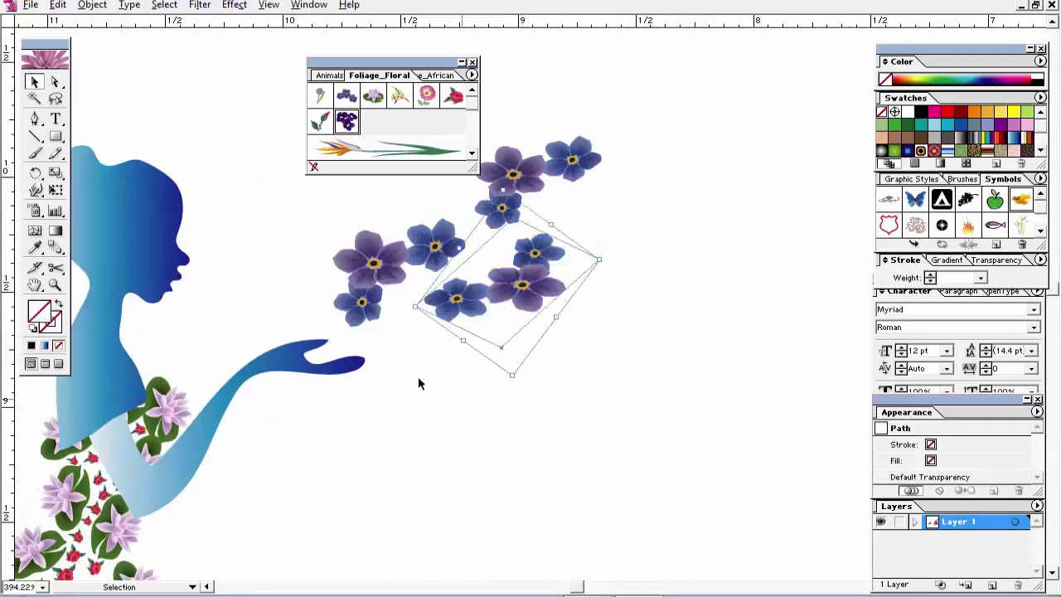
left_click_drag(444, 293, 580, 358)
left_click_drag(506, 331, 593, 111)
left_click_drag(663, 241, 816, 162)
left_click_drag(662, 340, 509, 340)
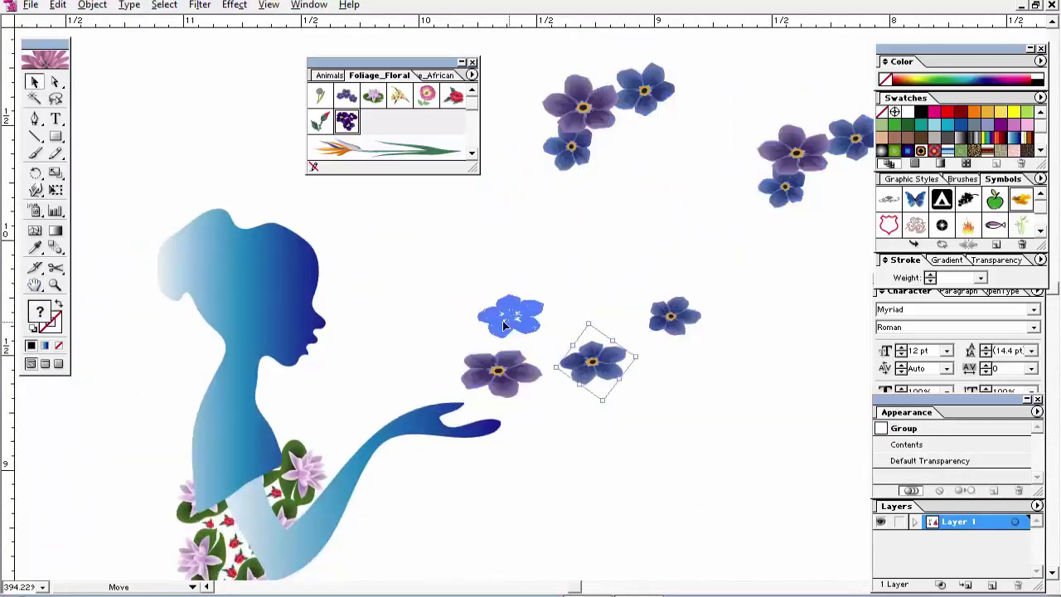
left_click_drag(675, 315, 571, 325)
- Remove the two spare flower clusters and resize a single blue flower above the fingertips
right_click(580, 118)
mouse_move(615, 202)
left_click(690, 220)
key("ctrl+z")
key("ctrl+z")
key("ctrl+z")
key("ctrl+z")
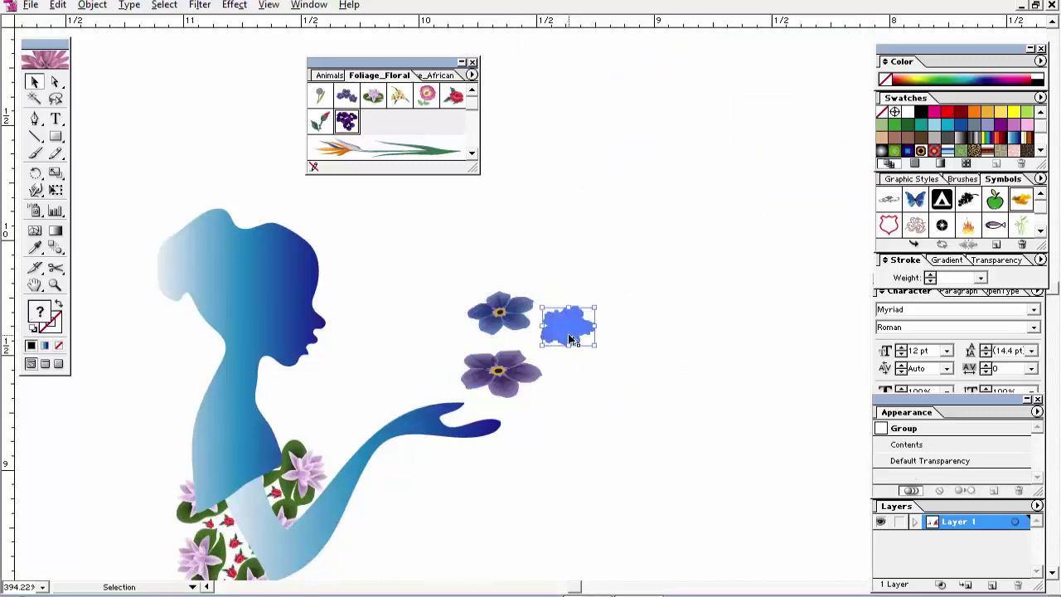
- Copy single blue flowers at different sizes around the flower group above the hand
key("ctrl+z")
key("ctrl+z")
key("ctrl+z")
key("ctrl+z")
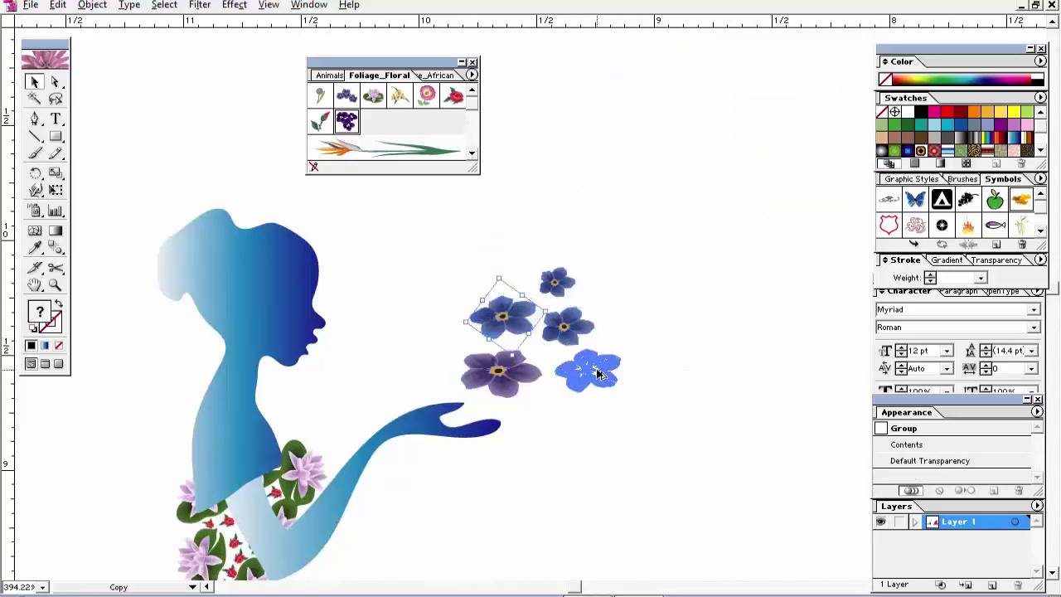
- Place the purple violets again, shrink two of them above the blue flowers, and remove the large leftovers
key("ctrl+z")
key("ctrl+z")
key("ctrl+z")
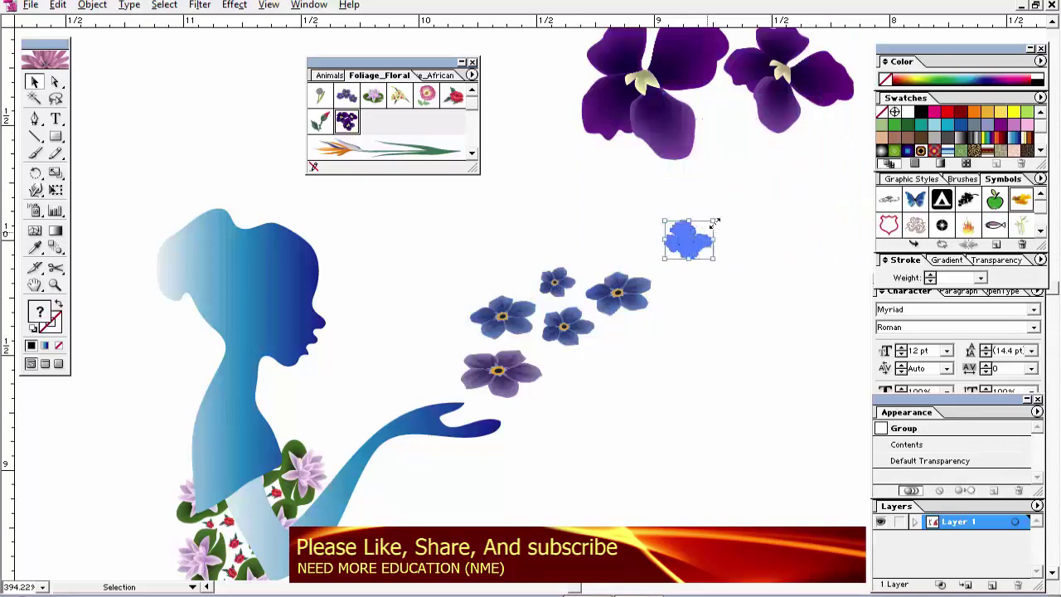
left_click_drag(716, 103, 812, 227)
key("ctrl+z")
key("ctrl+z")
key("ctrl+z")
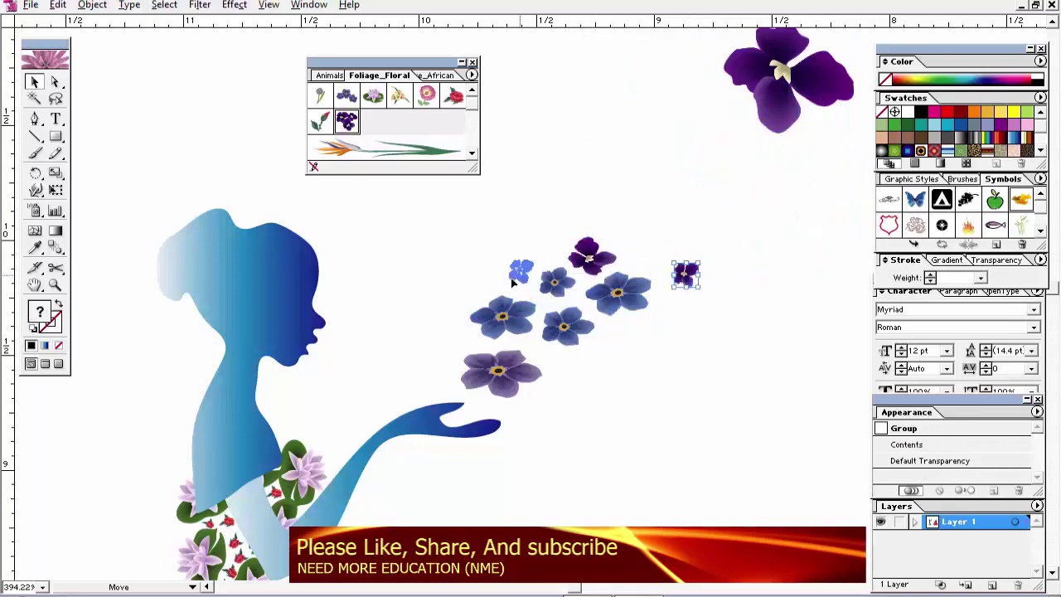
key("plus")
key("ctrl+z")
key("ctrl+z")
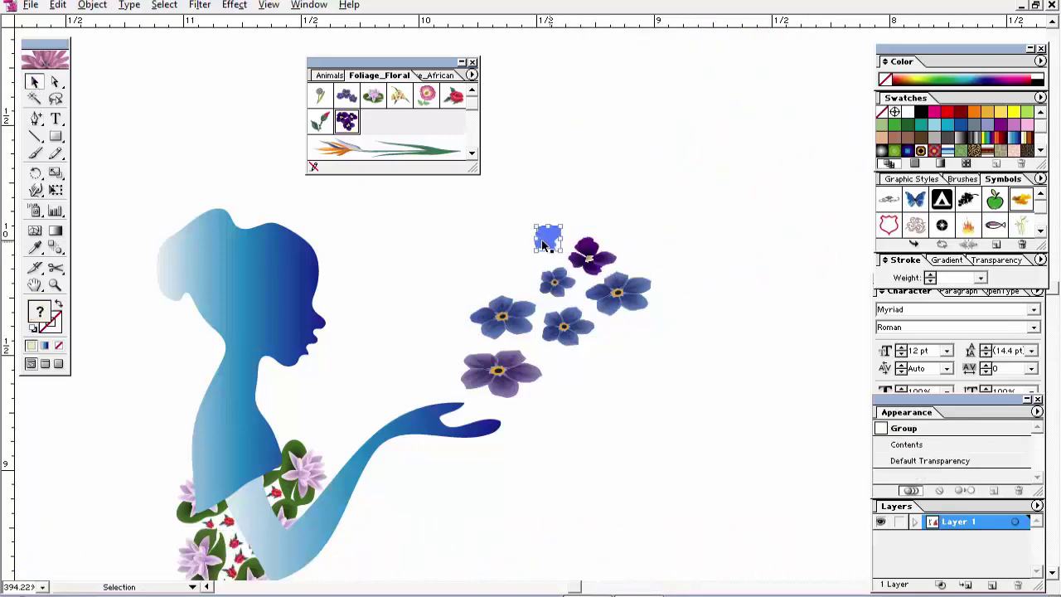
- Move the Foliage_Floral library window away from the figure and select the floating flowers above the hand
left_click(561, 365, "ctrl+alt")
left_click_drag(425, 468, 633, 245)
left_click_drag(389, 62, 236, 59)
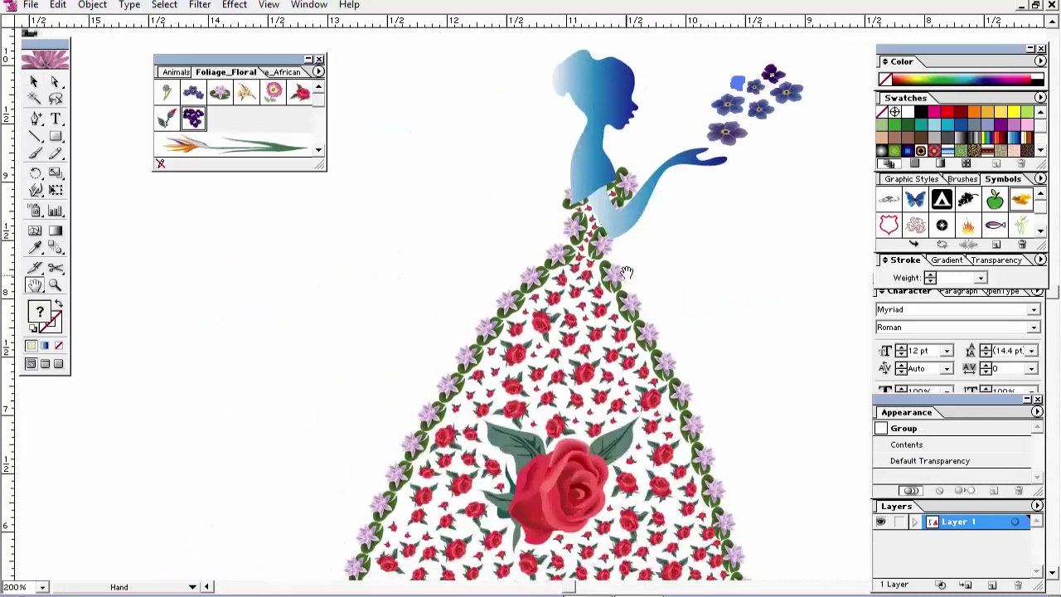
left_click_drag(431, 176, 315, 197)
key("v")
left_click(664, 141)
left_click(725, 166)
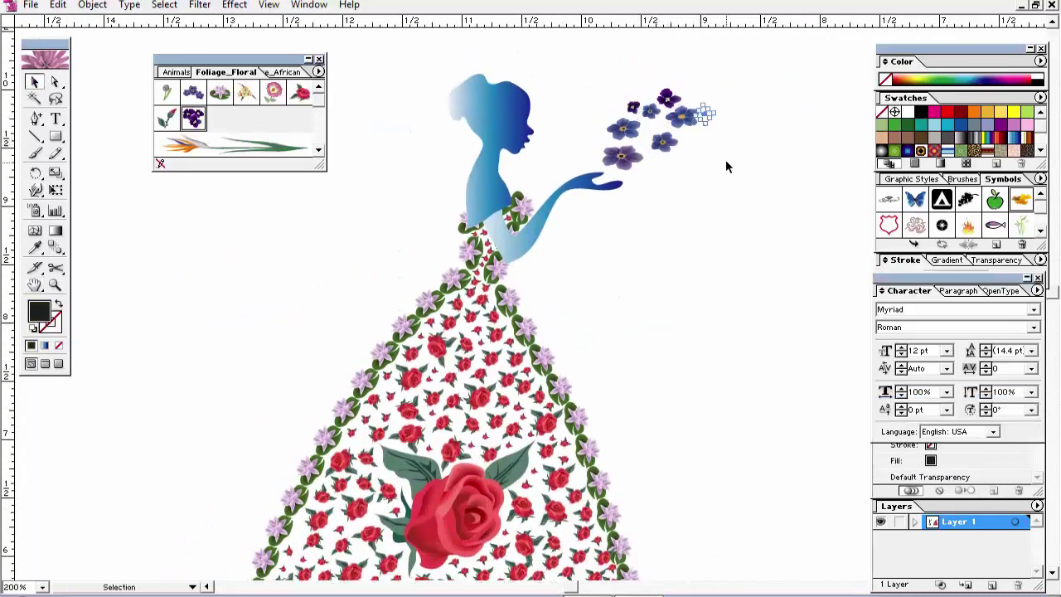
- Ungroup the rightmost blue flower and remove it from the group above the hand
mouse_move(685, 163)
left_mouse_down()
mouse_move(733, 219)
mouse_move(677, 165)
mouse_move(685, 170)
left_mouse_up()
left_click_drag(681, 116, 727, 141)
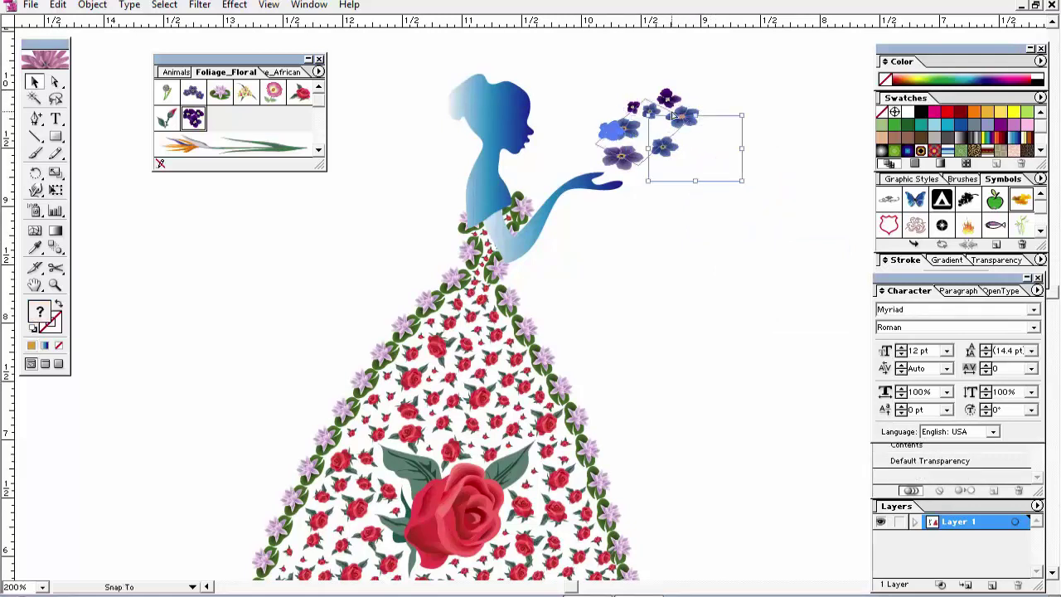
right_click(712, 124)
left_click(784, 204)
key("ctrl+z")
key("ctrl+z")
key("ctrl+z")
key("ctrl+z")
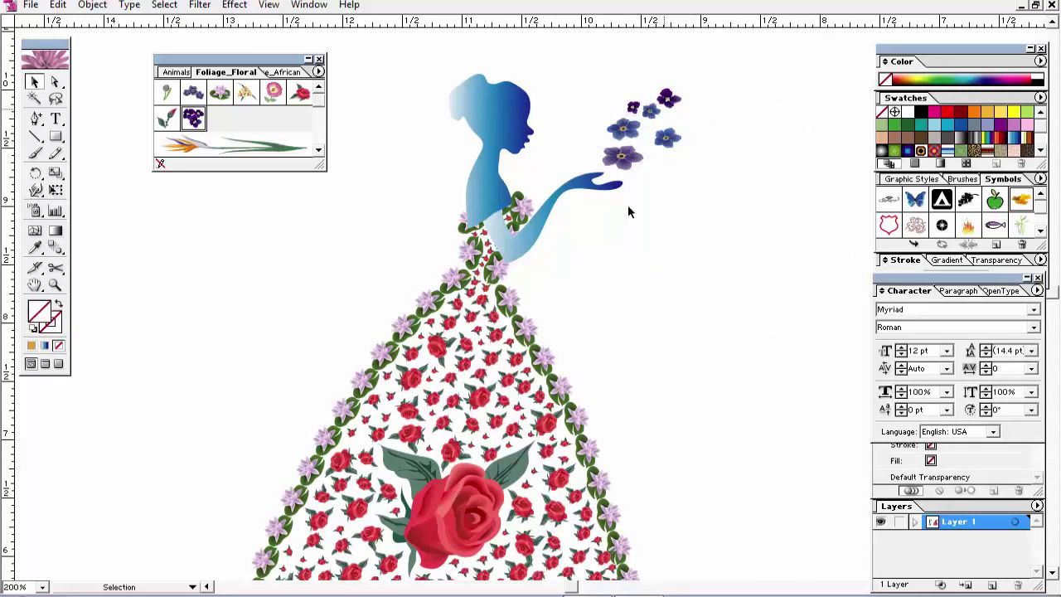
- Spread the blue and purple flowers into a rising trail and copy a small blue flower toward its upper end
key("ctrl+z")
key("ctrl+z")
key("ctrl+z")
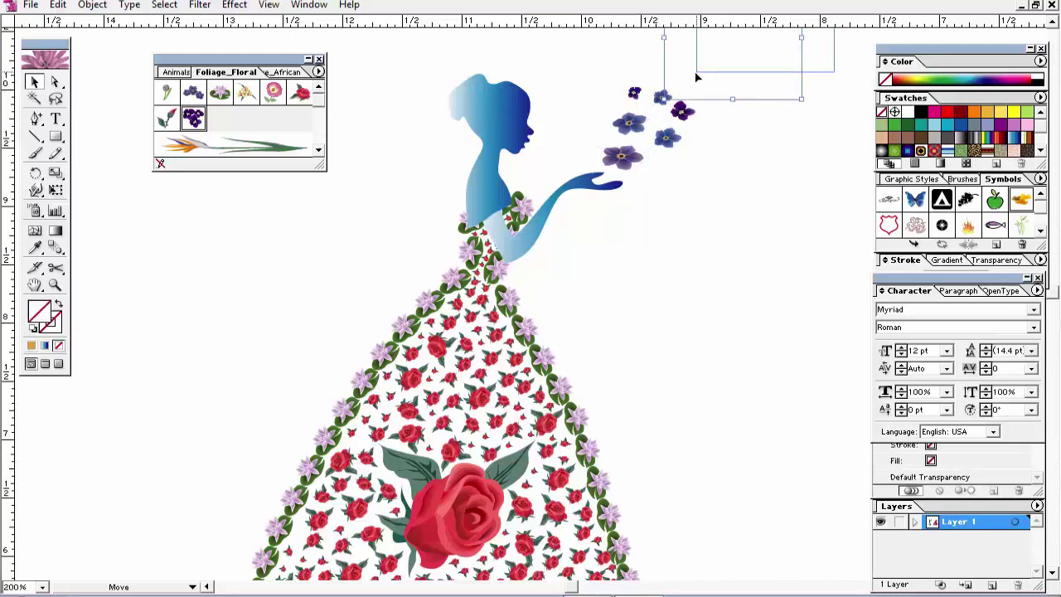
key("ctrl+z")
key("ctrl+z")
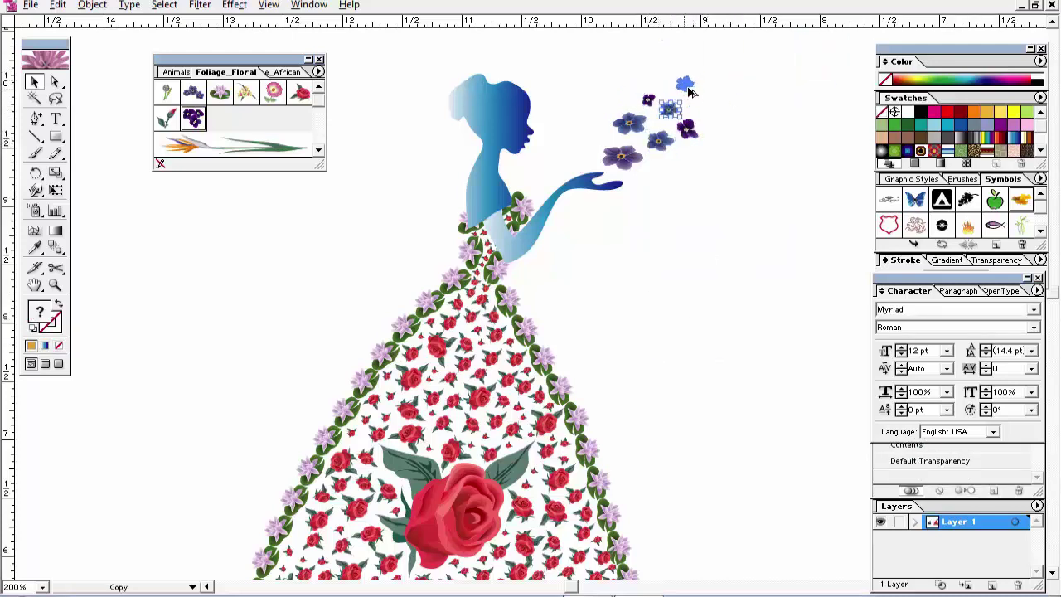
key("ctrl+z")
key("ctrl+minus")
key("ctrl+minus")
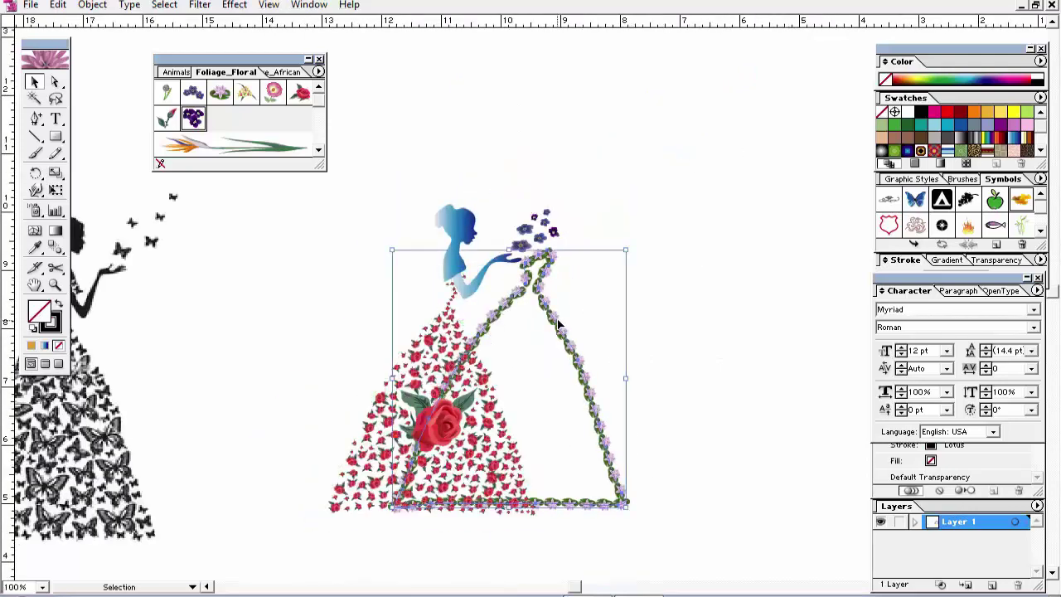
- Copy a small blue flower to the top of the floating flower trail
left_click_drag(329, 355, 476, 345)
key("v")
left_click(693, 217)
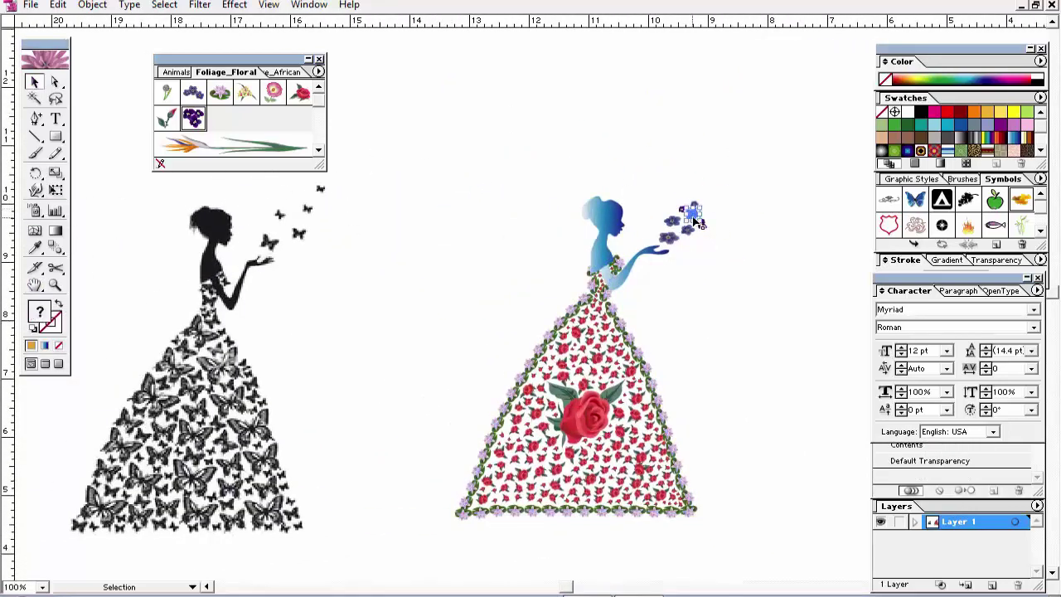
left_click(696, 217)
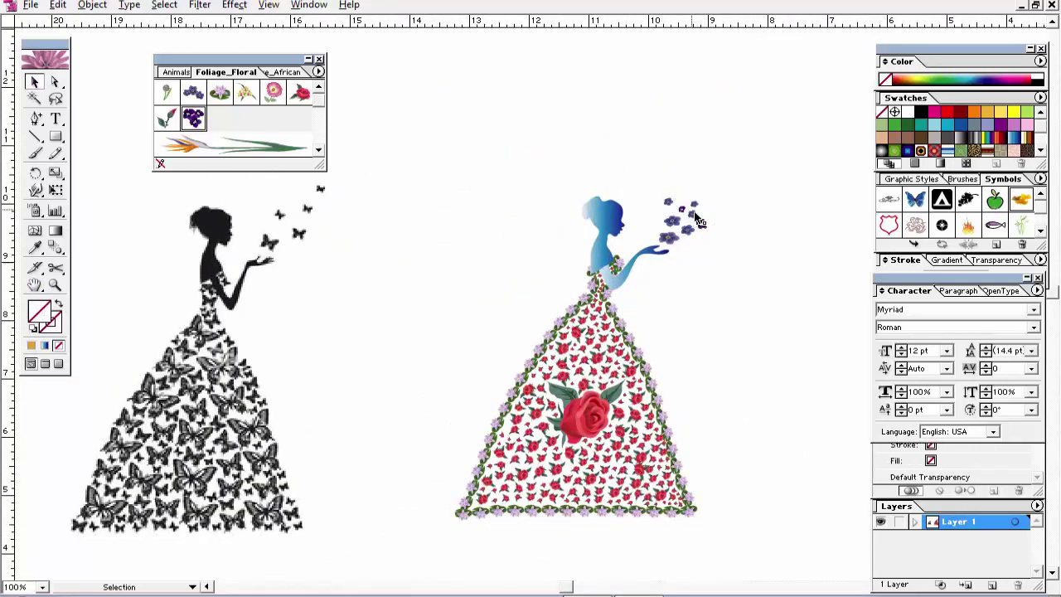
left_click_drag(693, 220, 687, 201)
- Try black, light blue and dark red fills on the woman's silhouette
left_click(617, 248)
left_click(920, 111)
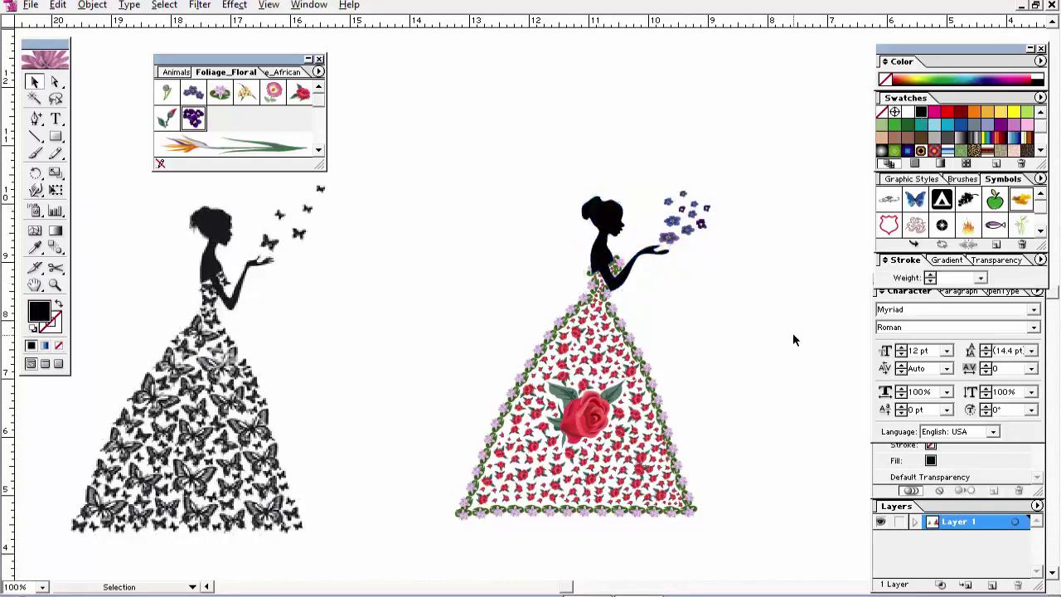
key("ctrl+z")
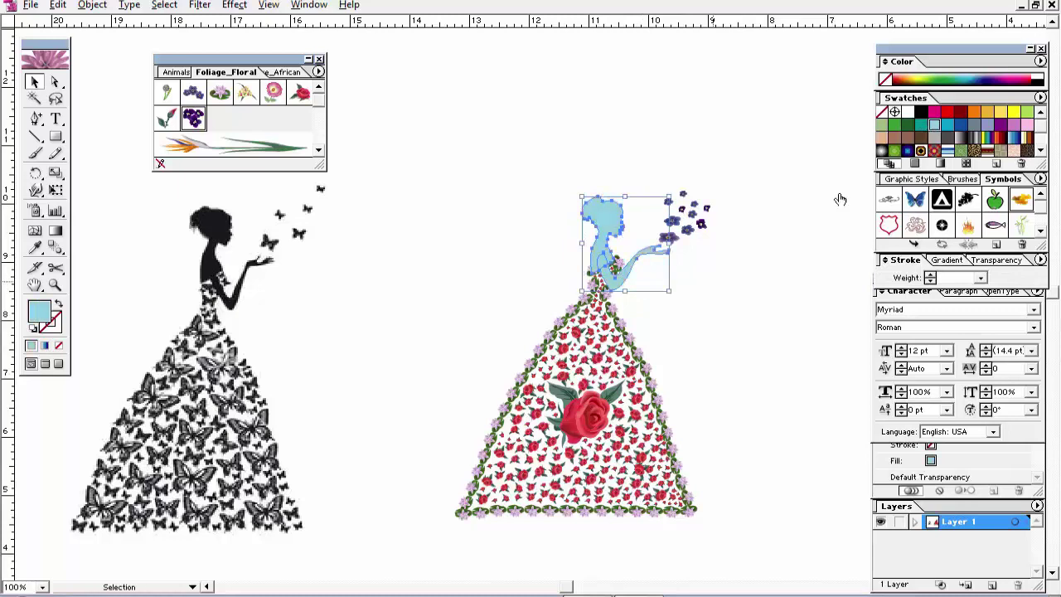
left_click(960, 112)
left_click(744, 296)
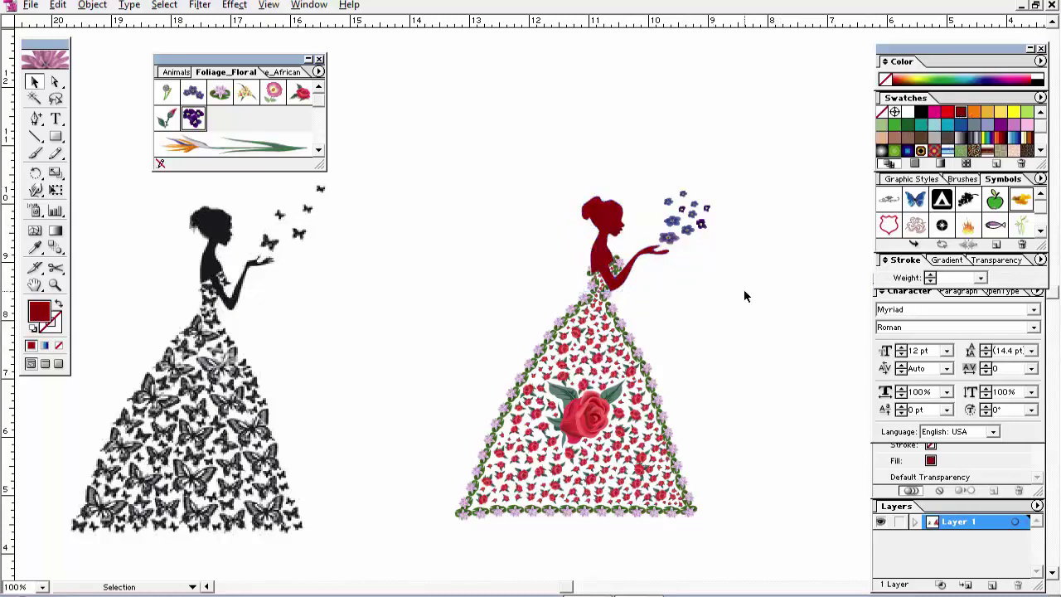
- Fill the woman's head, body and arm with dark green and deselect the figure
left_click(614, 249)
left_click(907, 124)
left_click(775, 300)
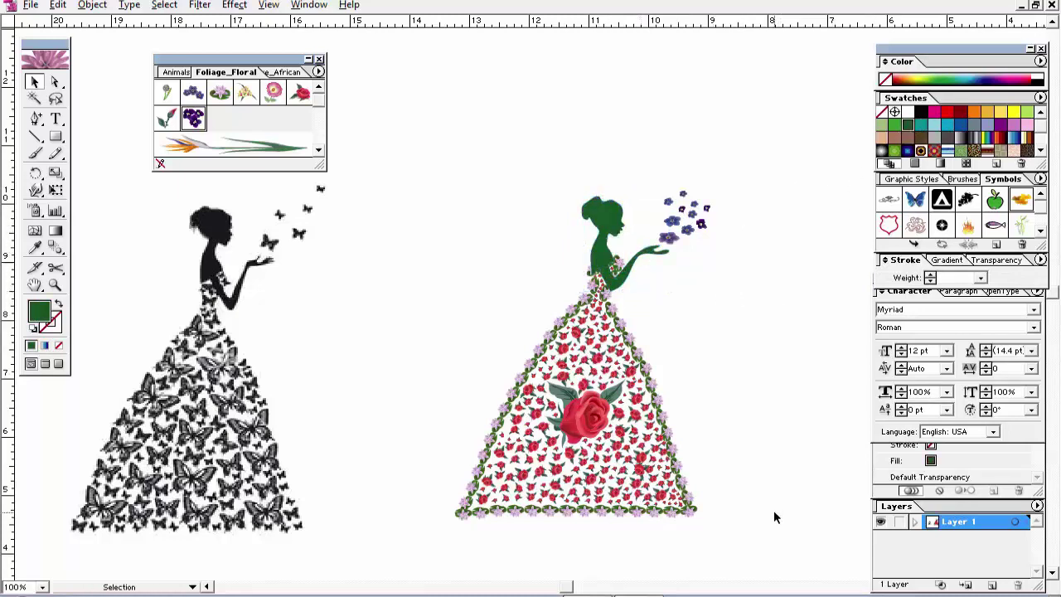
- Close the Foliage_Floral library window and show both figures side by side
left_click_drag(232, 59, 268, 58)
left_click(355, 59)
key("h")
left_click_drag(424, 415, 453, 329)
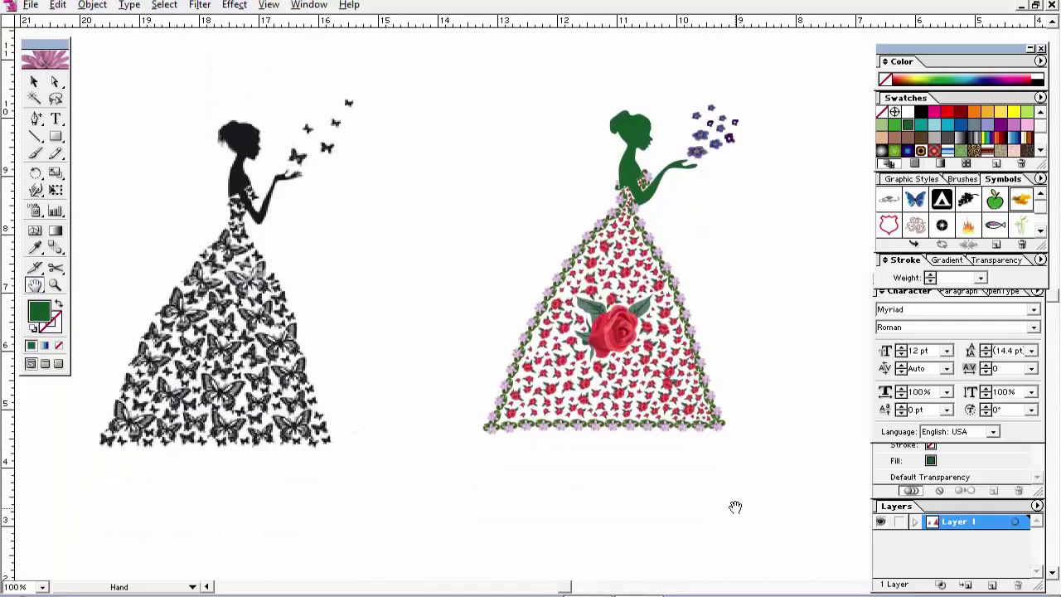